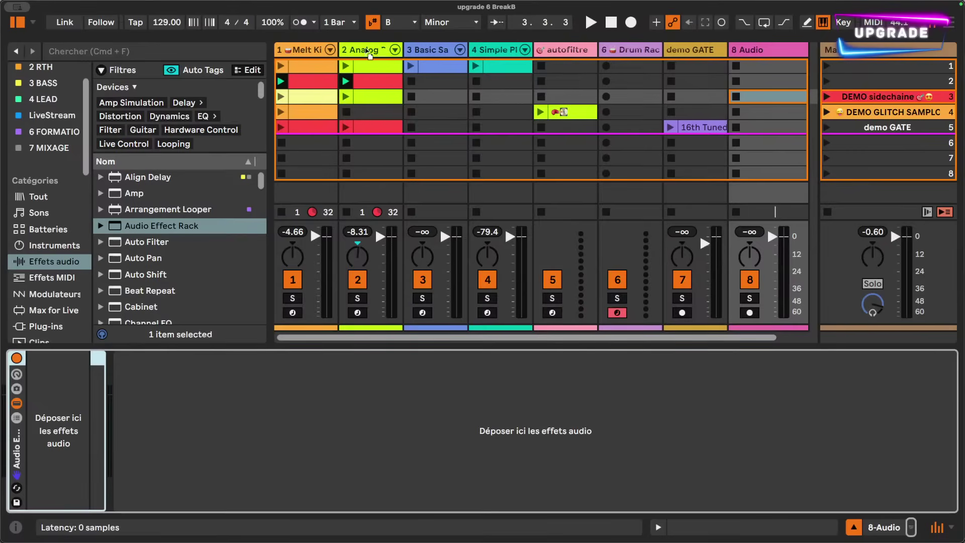
Show the chain list of the Audio Effect Rack on the Melt Kit track and add two nested Audio Effect Racks as chains
left_click(306, 49)
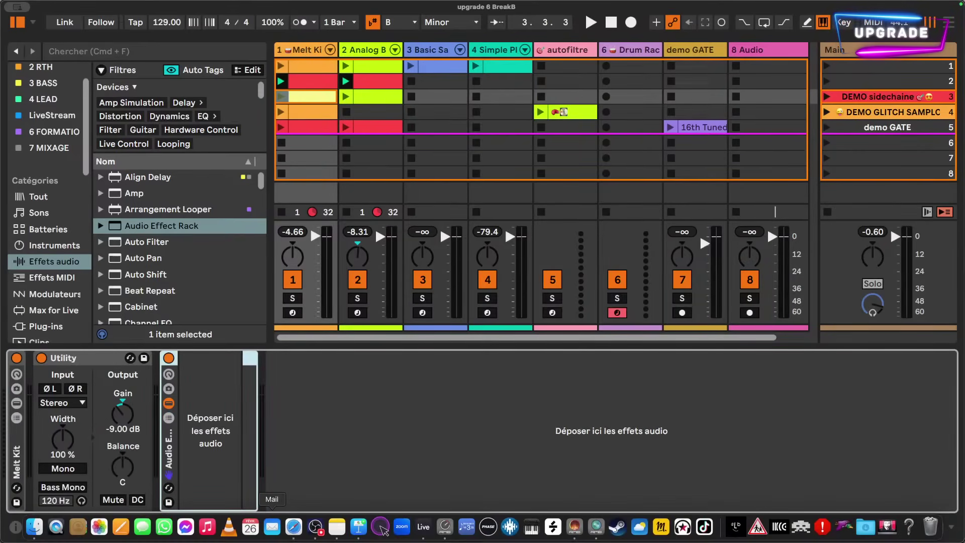
left_click(169, 418)
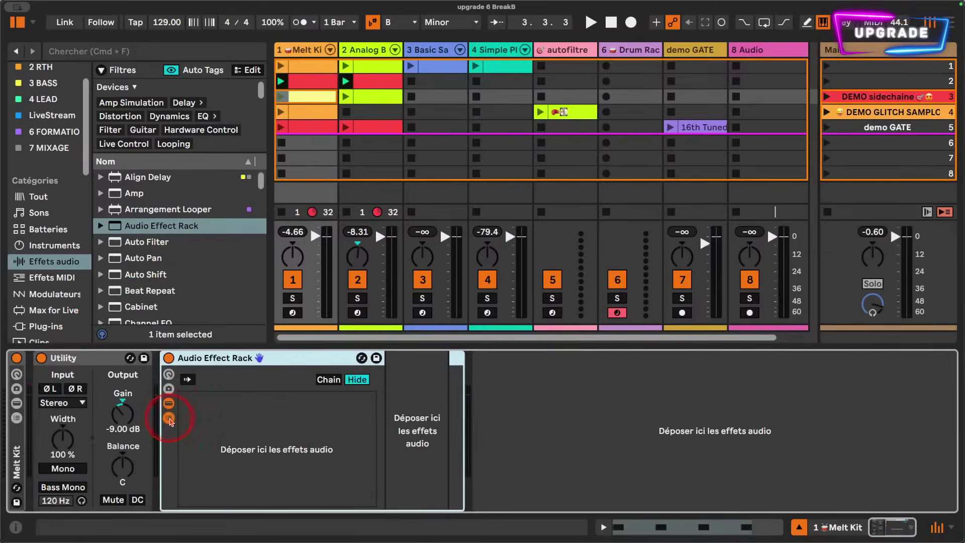
left_click(136, 227)
left_click_drag(136, 227, 253, 431)
left_click_drag(153, 227, 215, 455)
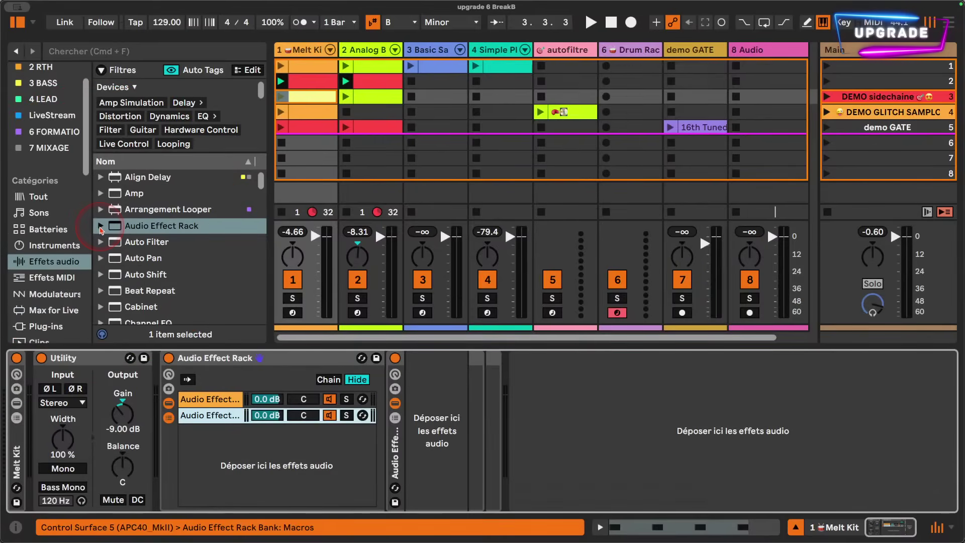
Rename the rack's first chain DRY and its second chain WET
right_click(206, 402)
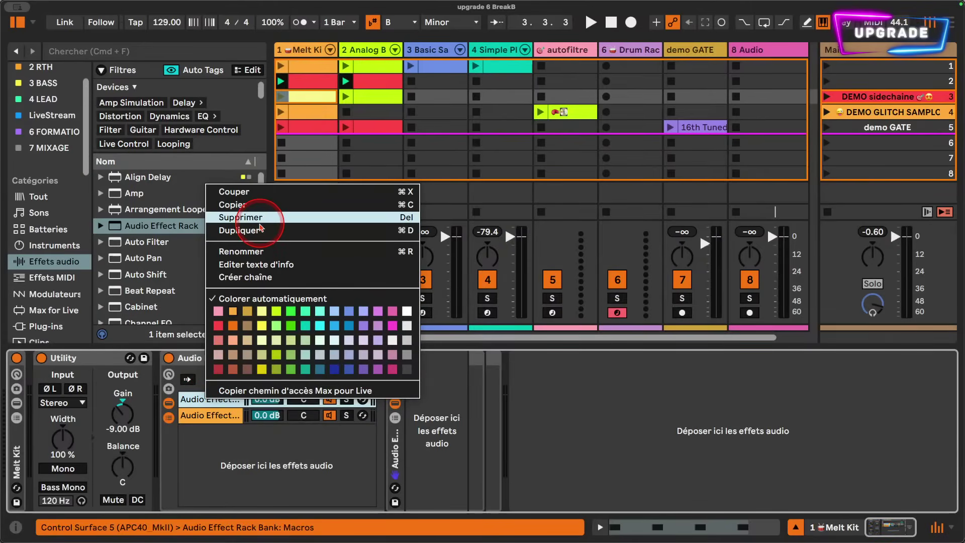
left_click(255, 252)
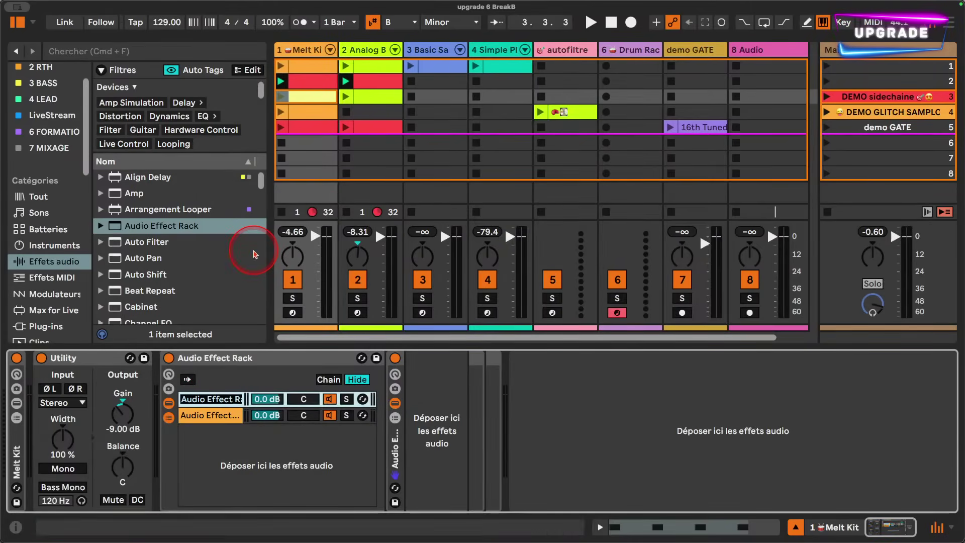
type("DRY")
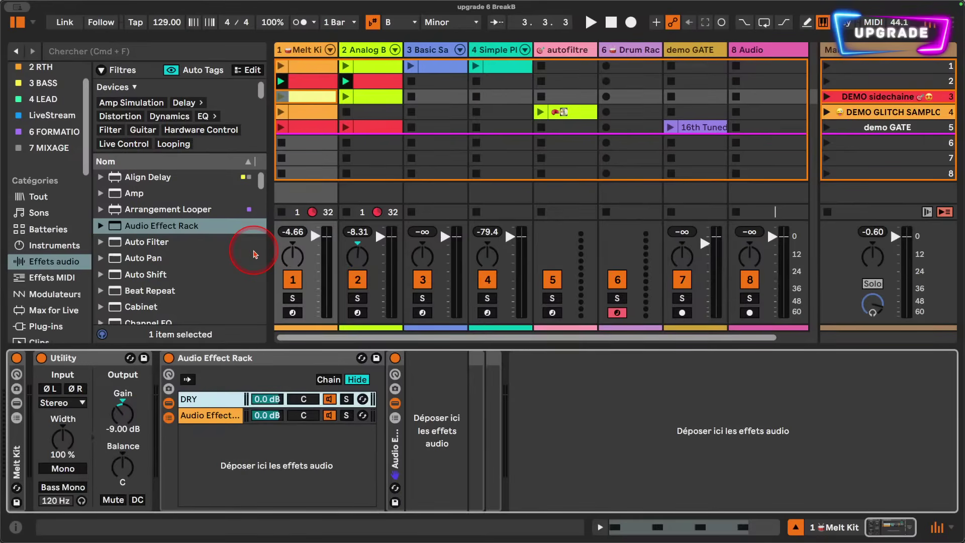
right_click(222, 399)
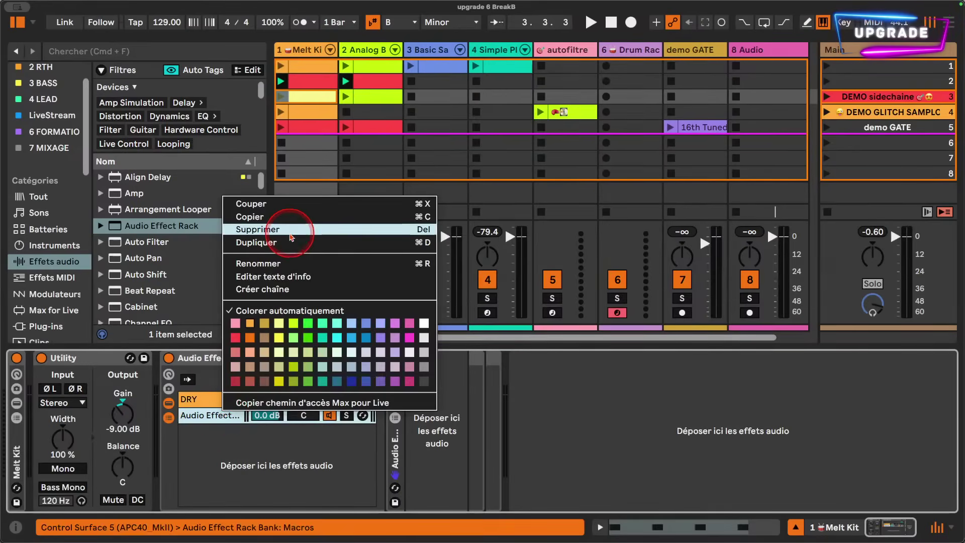
left_click(294, 262)
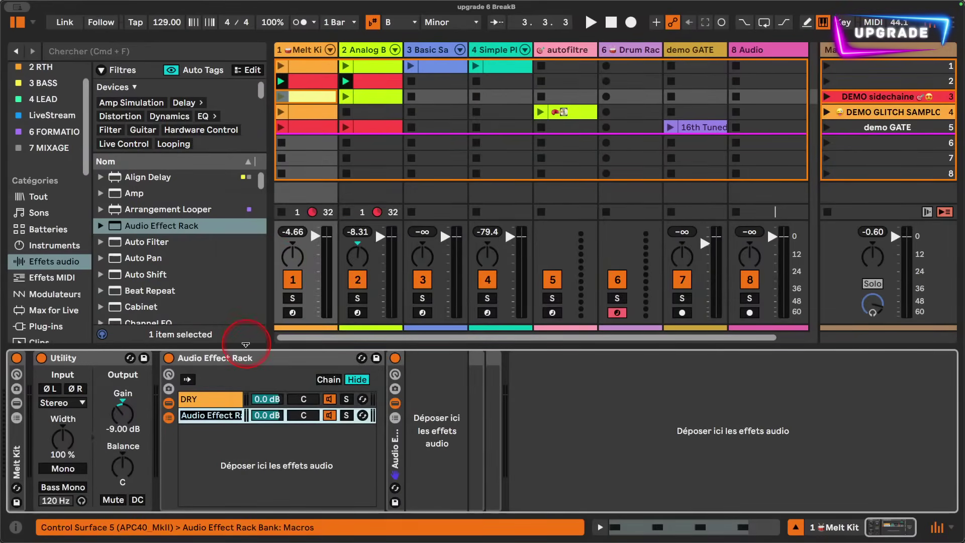
type("WET")
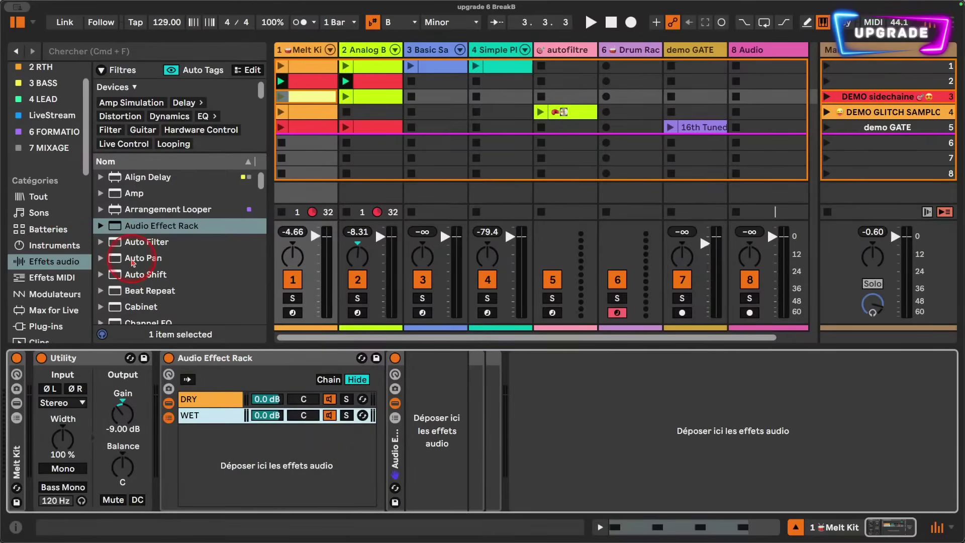
Add the Roar preset Drum Kit Enhancer.adv from the audio effects to the DRY chain
scroll(135, 261, "down", 9)
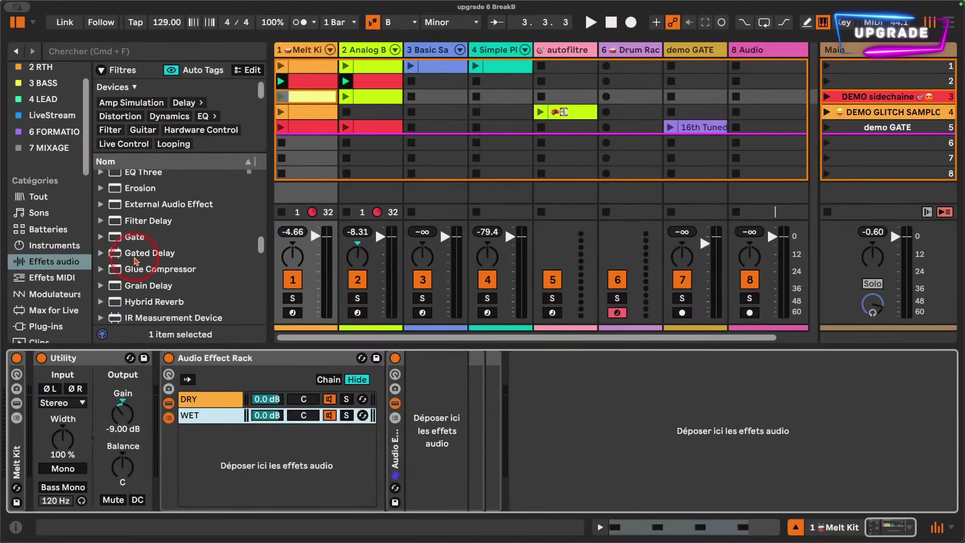
scroll(136, 260, "down", 6)
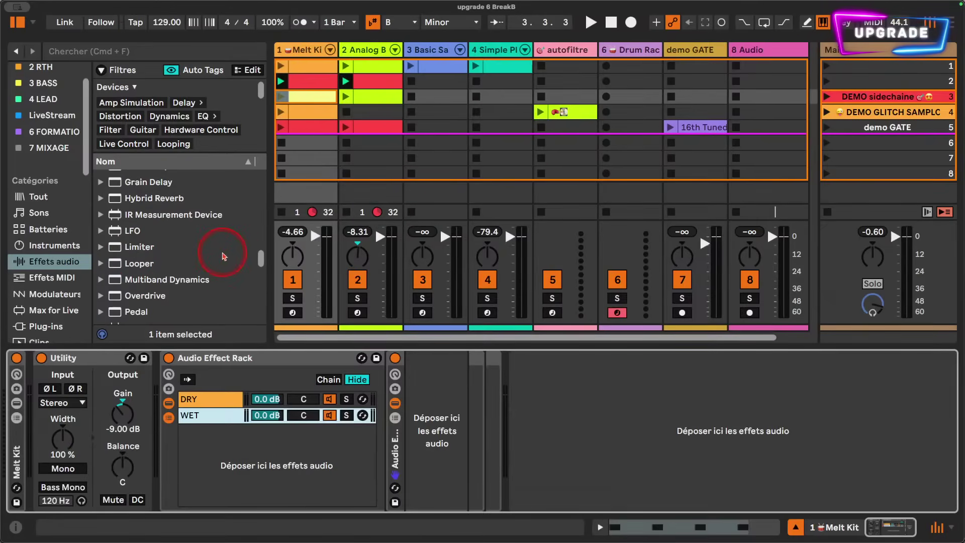
scroll(224, 256, "down", 6)
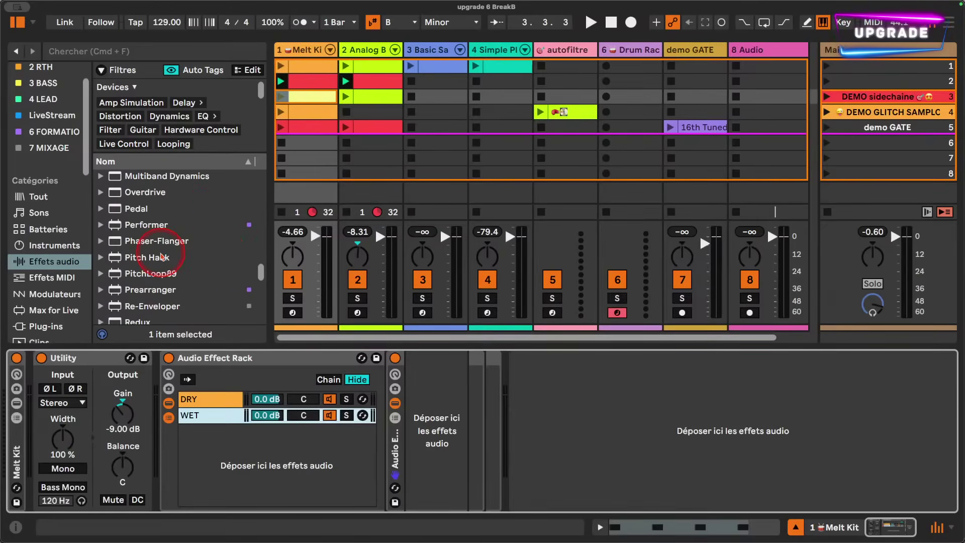
scroll(161, 256, "up", 3)
scroll(162, 255, "down", 6)
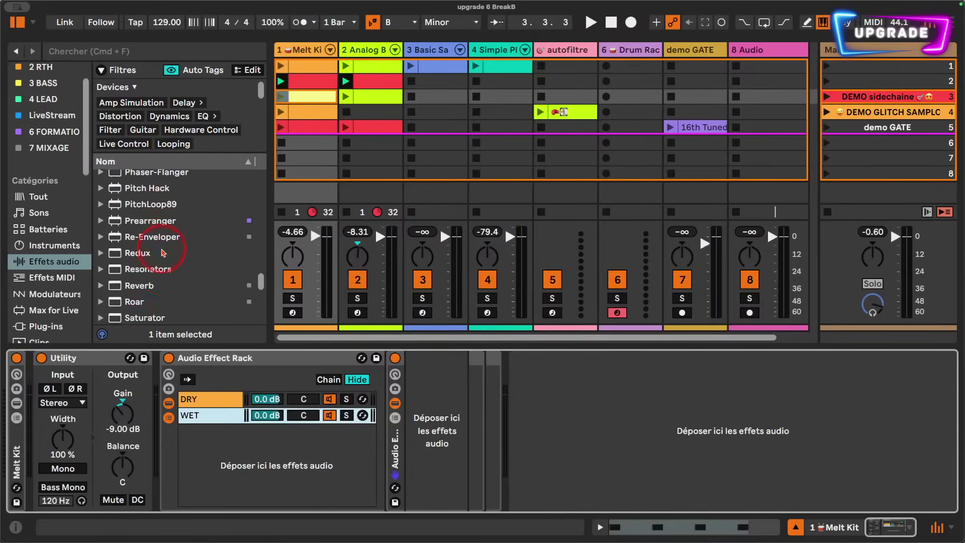
scroll(163, 254, "down", 2)
left_click(101, 267)
scroll(156, 259, "down", 4)
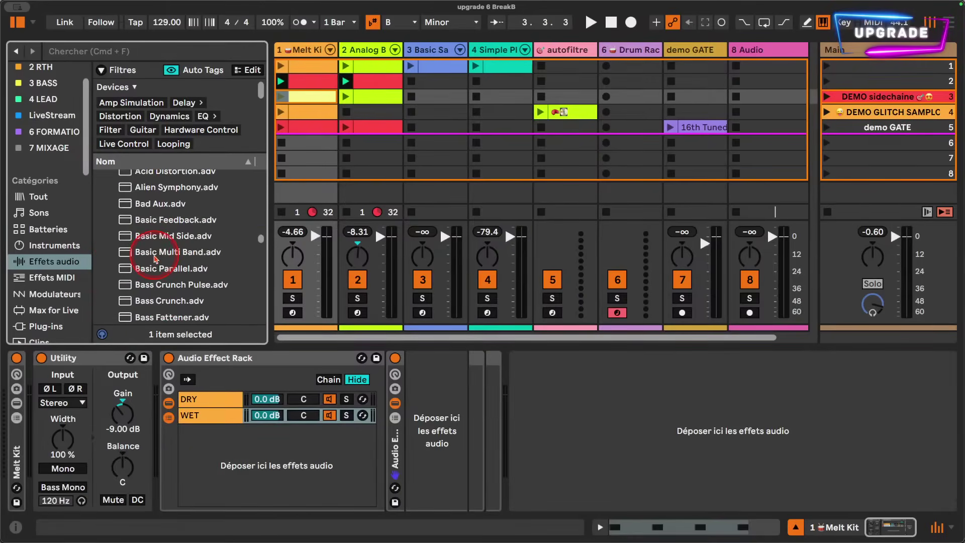
scroll(156, 259, "down", 6)
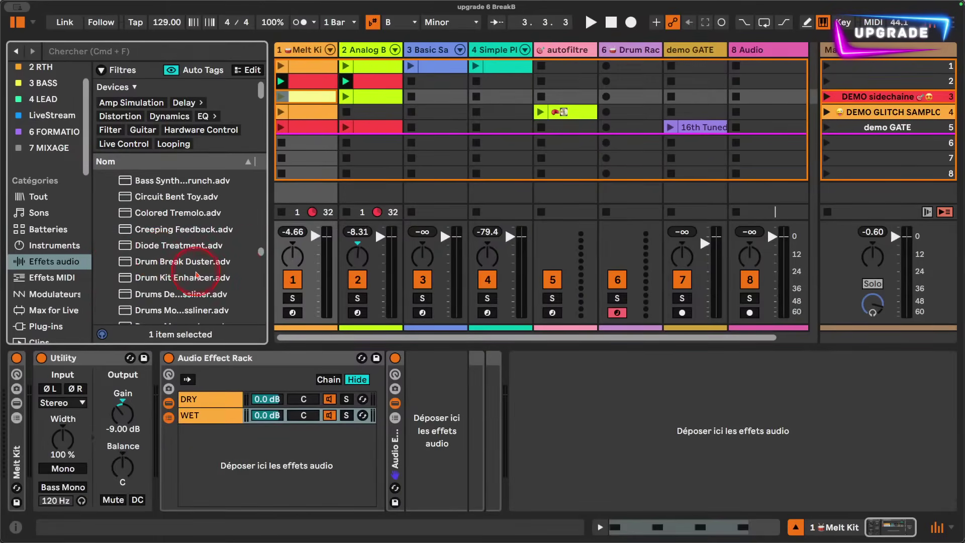
left_click_drag(192, 280, 211, 404)
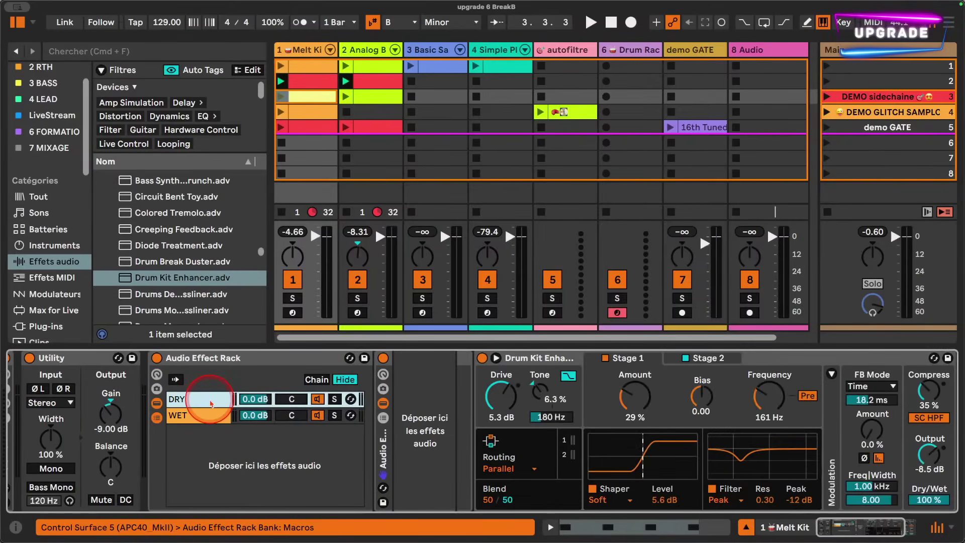
Move the Drum Kit Enhancer device inside the DRY chain's nested rack and compare the contents of both chains
left_click_drag(556, 358, 411, 386)
left_click(210, 407)
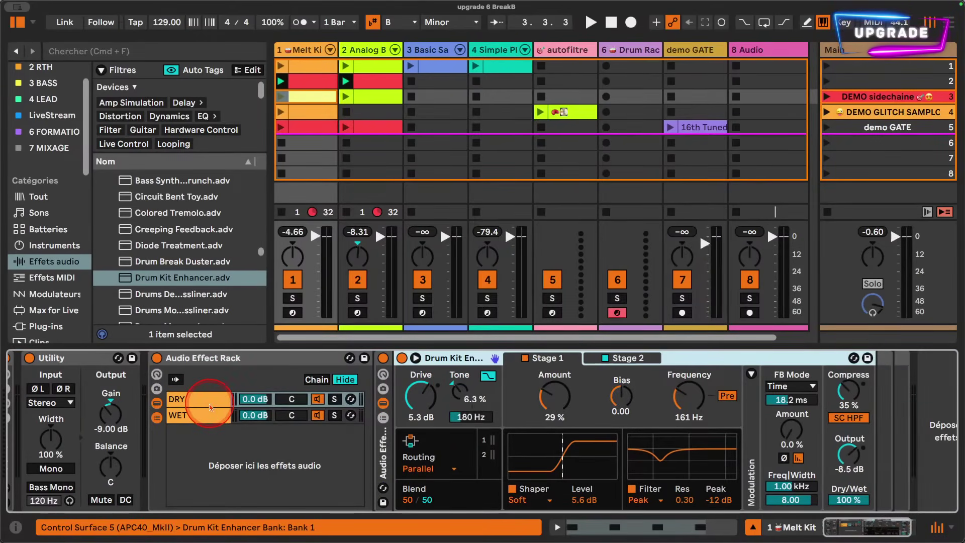
left_click(205, 415)
left_click(204, 404)
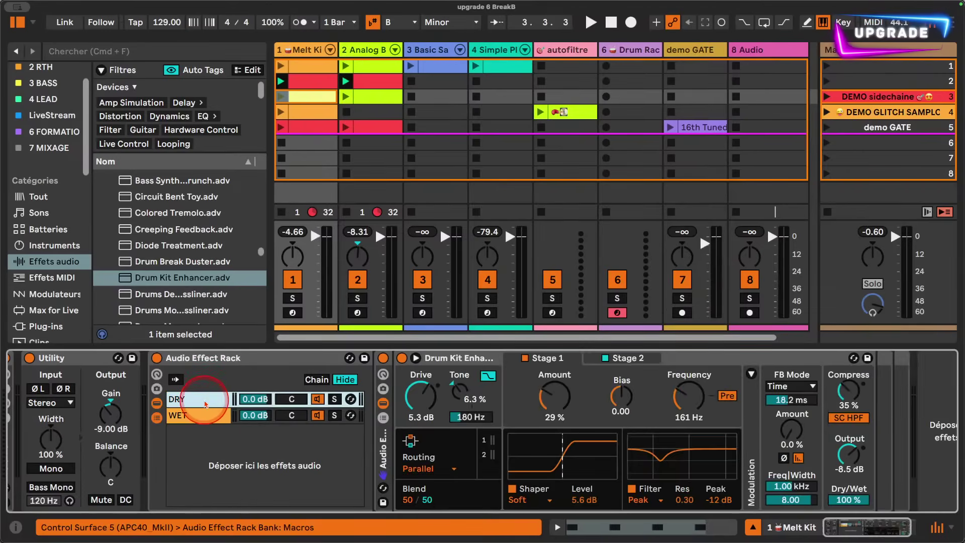
Show the chain zones and stretch the DRY zone from 0 to about 126 and the WET zone from 1 to 127
left_click(317, 379)
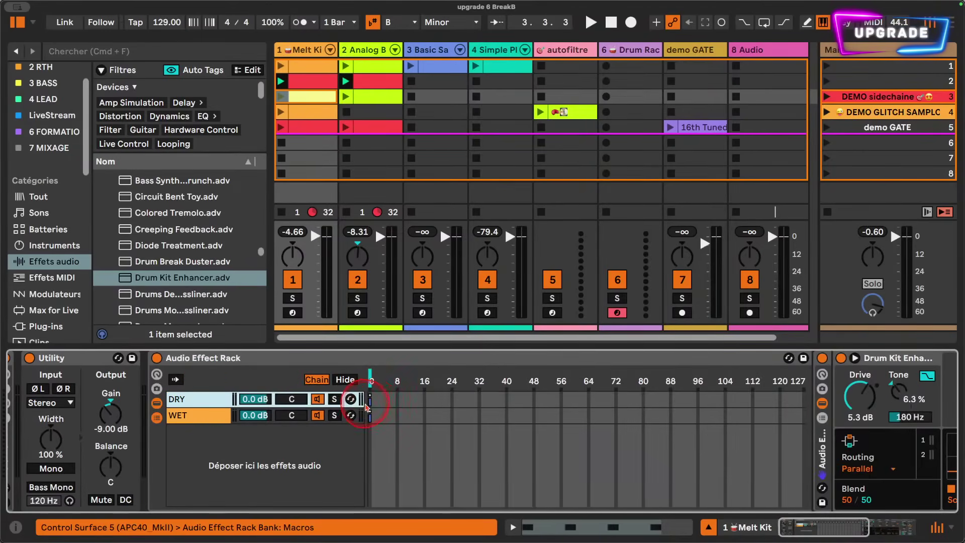
left_click_drag(373, 399, 802, 403)
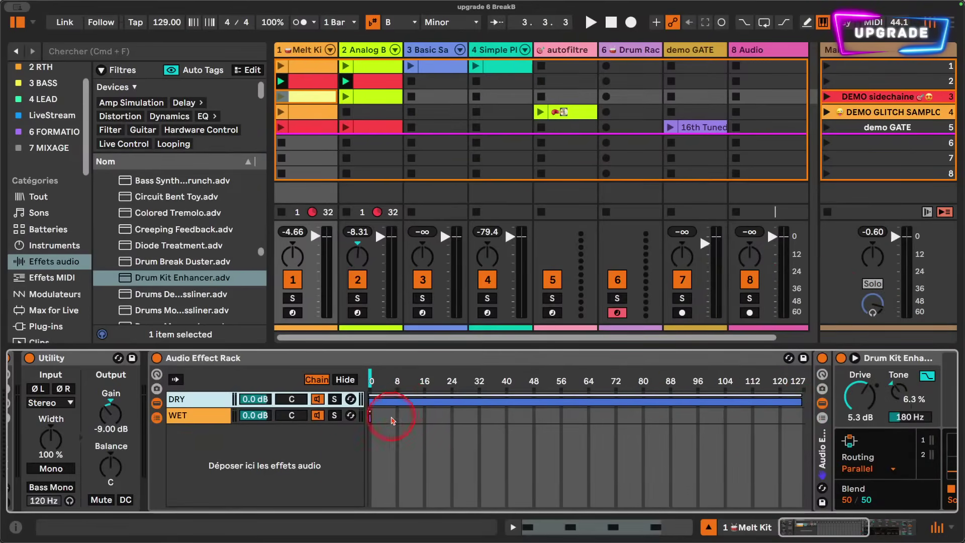
left_click_drag(371, 418, 650, 449)
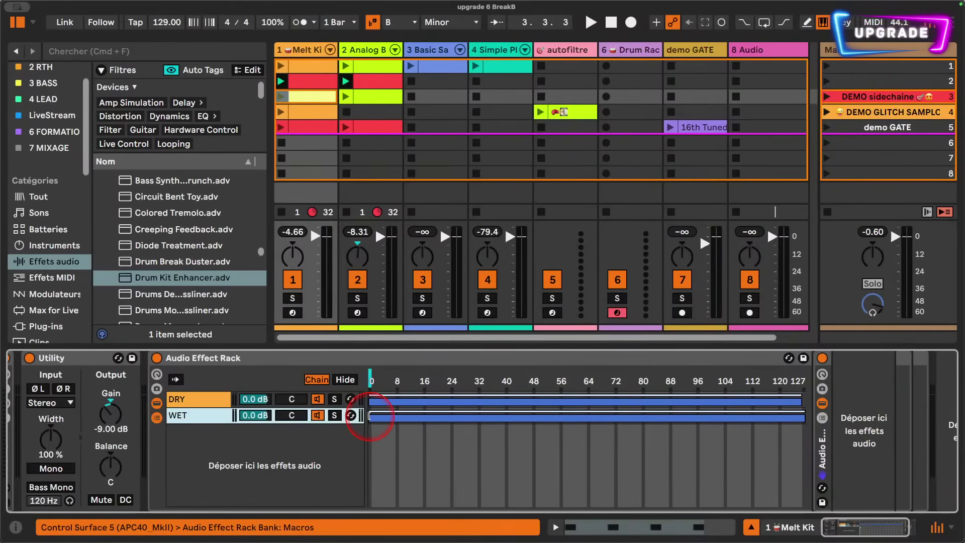
left_click_drag(371, 416, 371, 416)
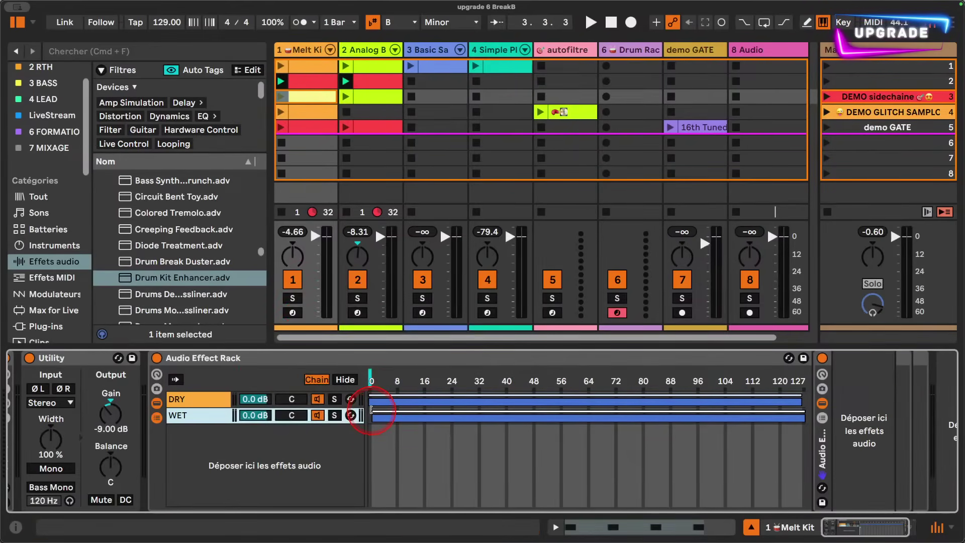
mouse_move(370, 410)
left_mouse_down()
mouse_move(746, 411)
mouse_move(361, 404)
mouse_move(408, 419)
mouse_move(373, 422)
left_mouse_up()
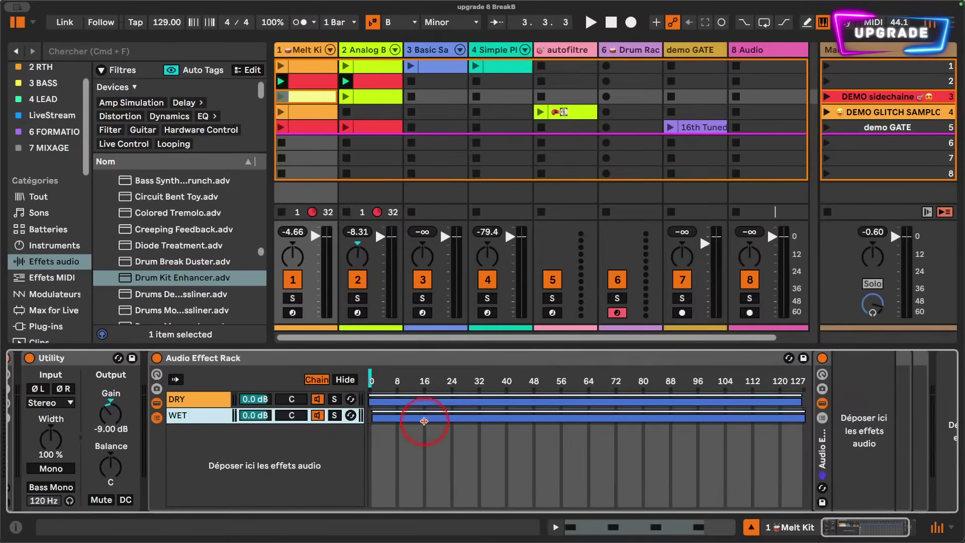
Crossfade the zones by fading DRY out and WET in across their full length, with the chain selector at 33
mouse_move(370, 394)
left_mouse_down()
mouse_move(424, 395)
mouse_move(370, 394)
left_mouse_up()
left_click_drag(711, 393, 963, 404)
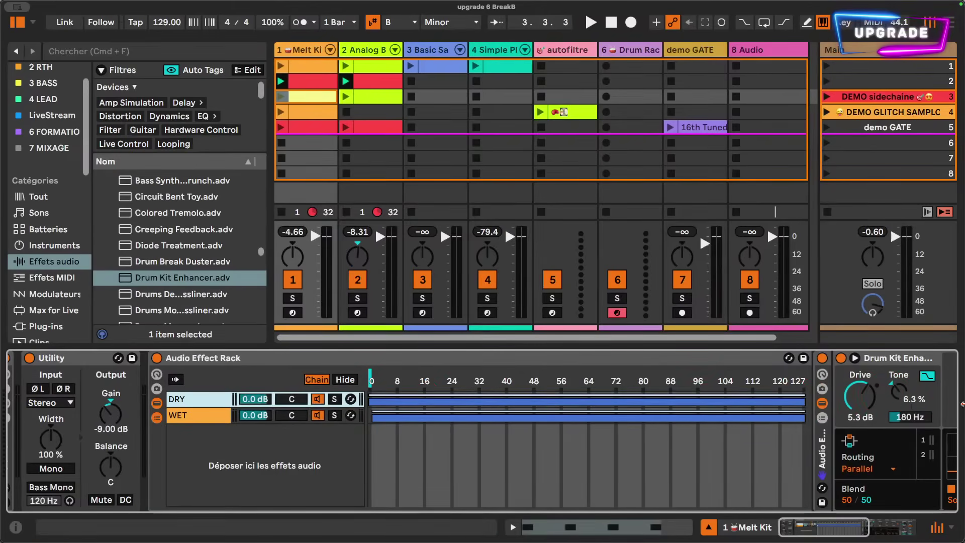
left_click_drag(801, 395, 358, 393)
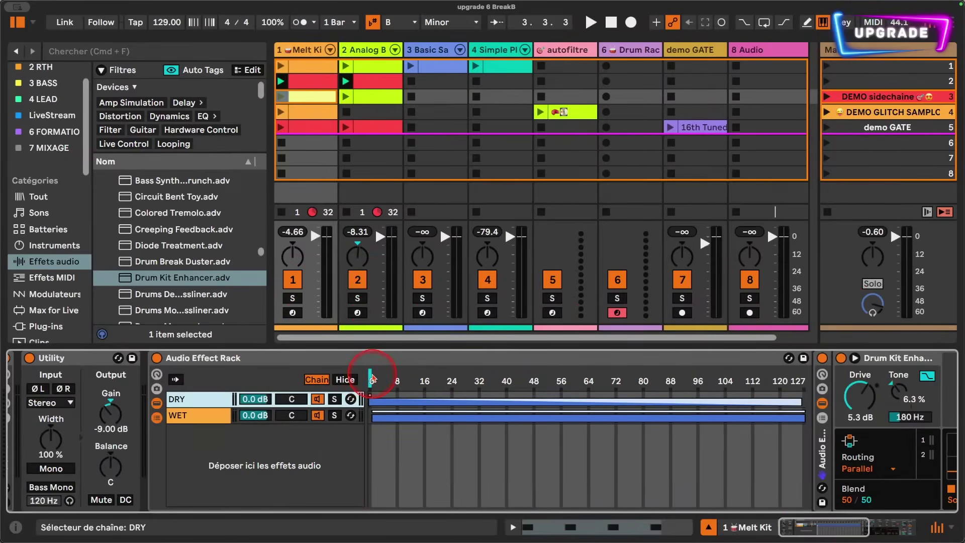
left_click_drag(371, 377, 481, 377)
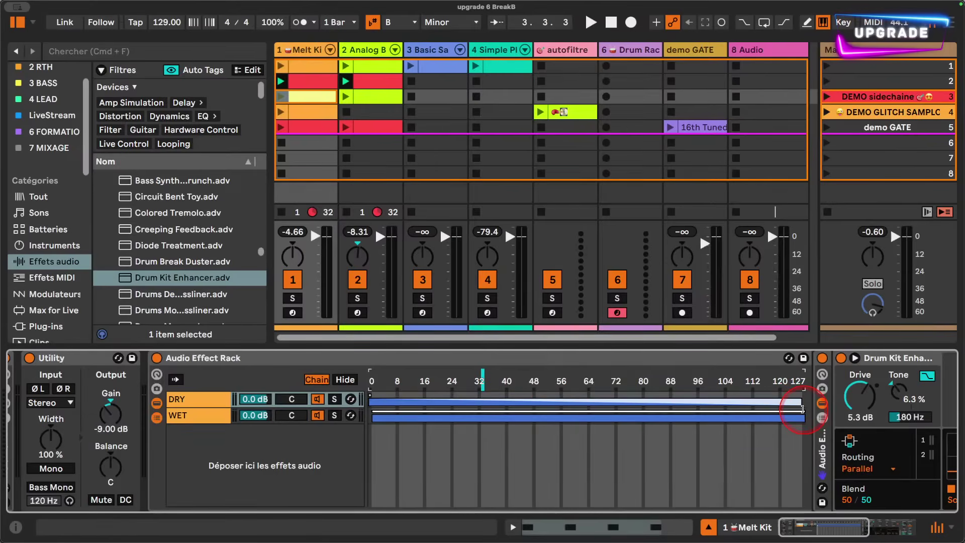
mouse_move(799, 409)
left_mouse_down()
mouse_move(370, 410)
mouse_move(806, 412)
left_mouse_up()
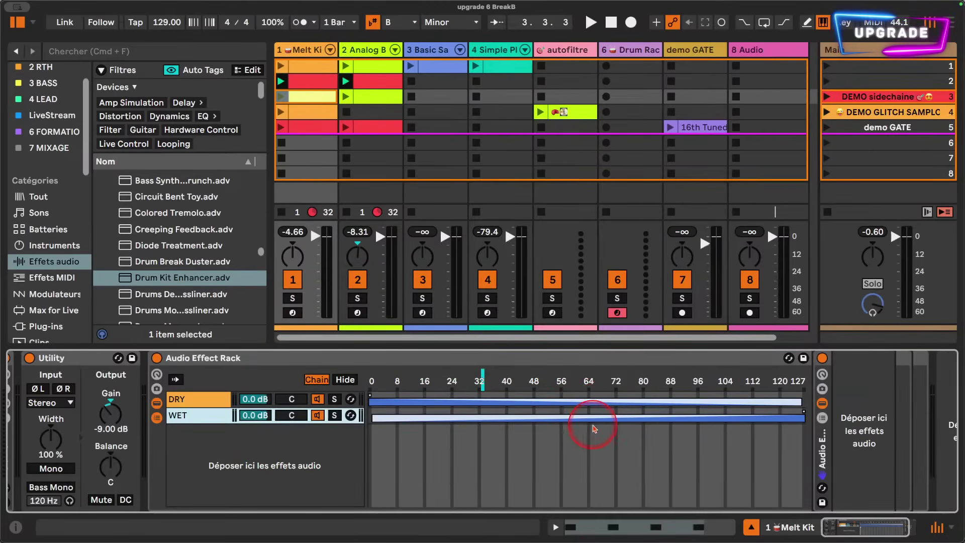
left_click_drag(595, 429, 703, 414)
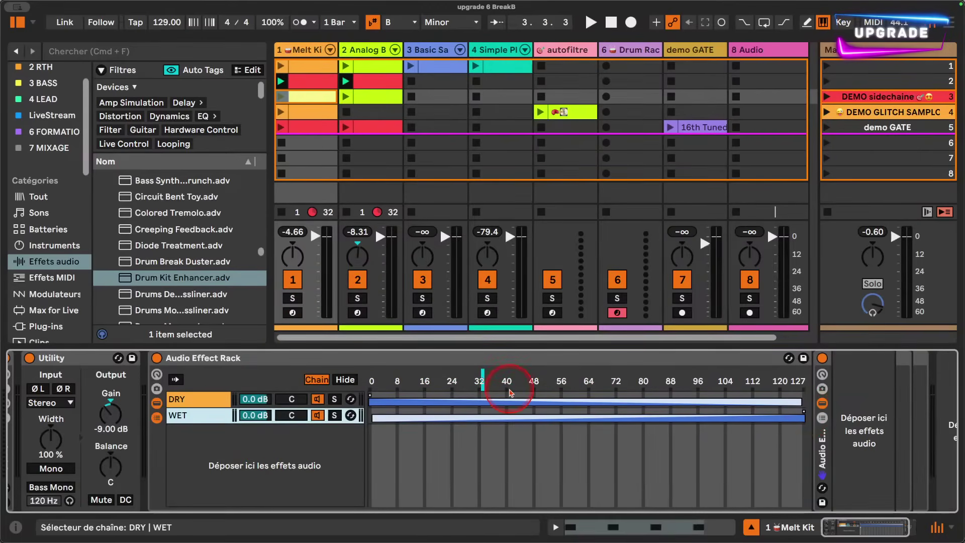
Show the rack's macro controls and map the chain selector to Macro 1
left_click(157, 375)
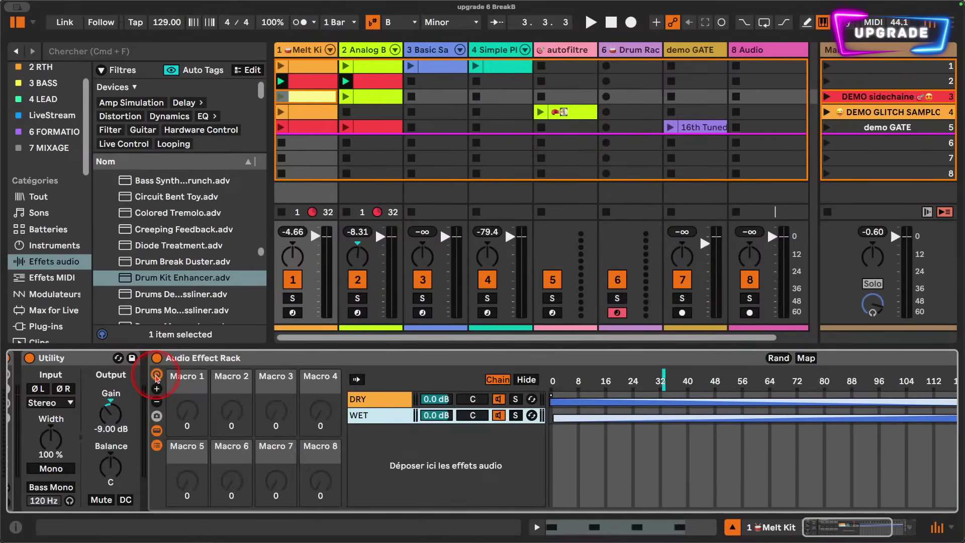
left_click(566, 391)
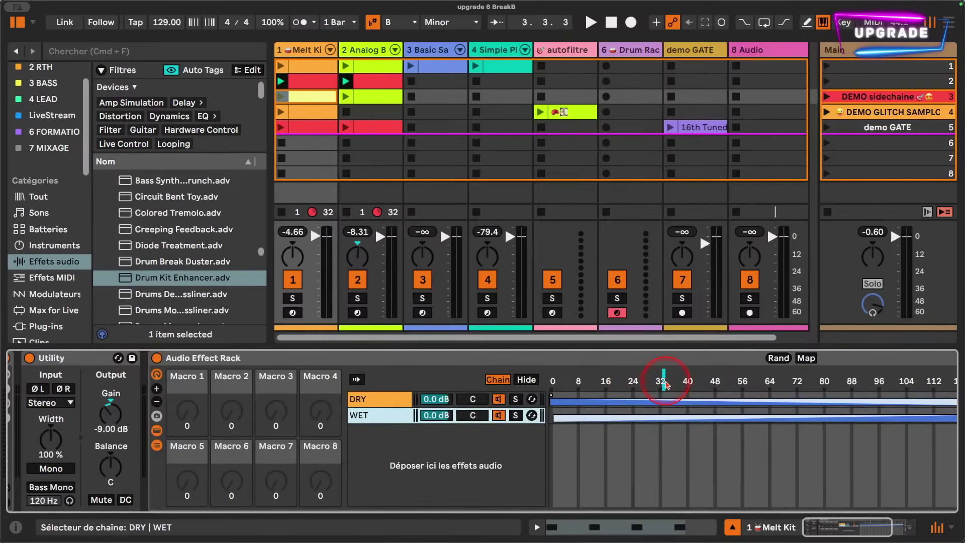
right_click(664, 385)
left_click(714, 304)
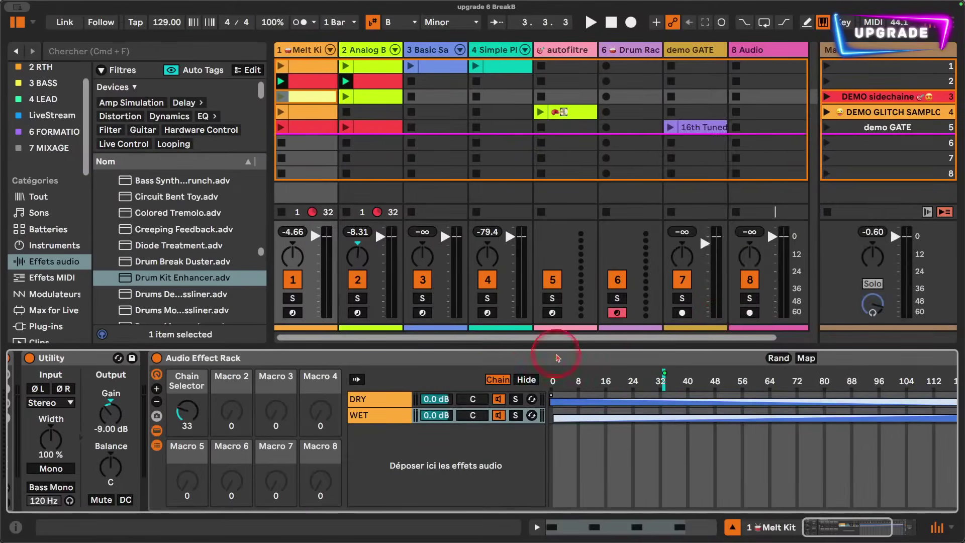
Rename the Chain Selector macro DRY WET
right_click(184, 385)
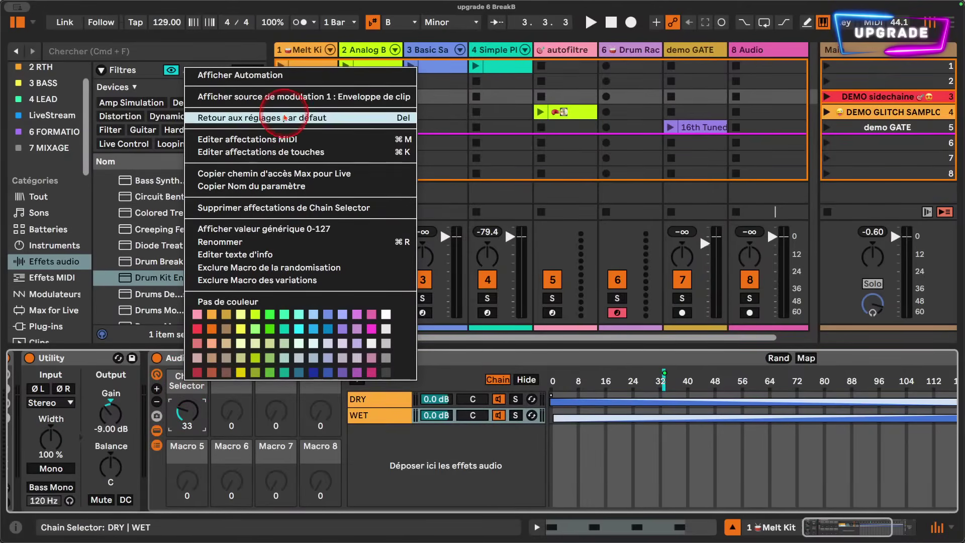
left_click(246, 242)
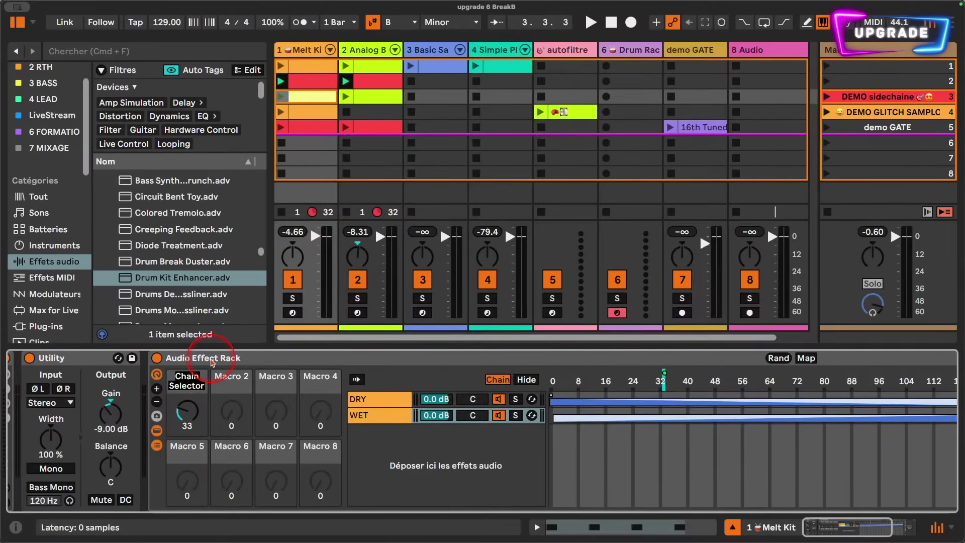
type("DRY WET")
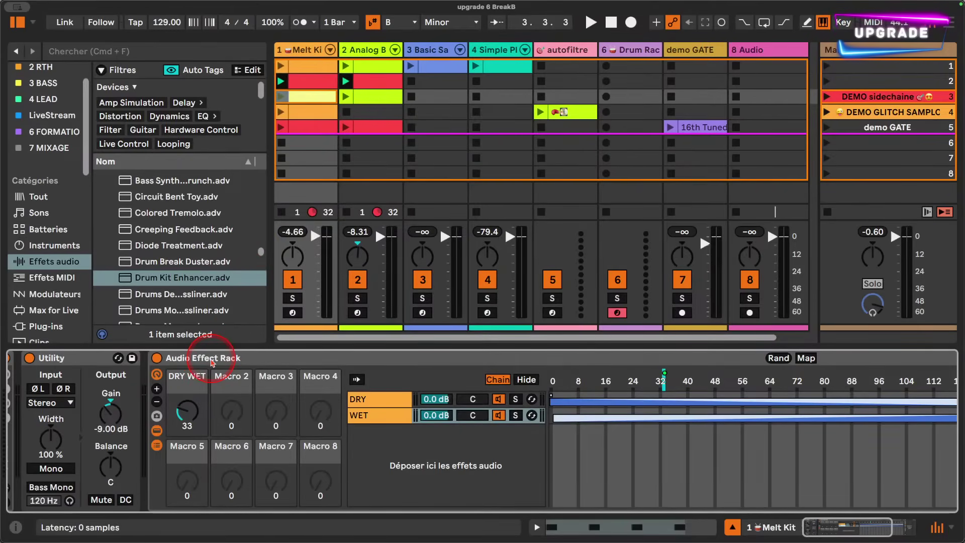
key("Return")
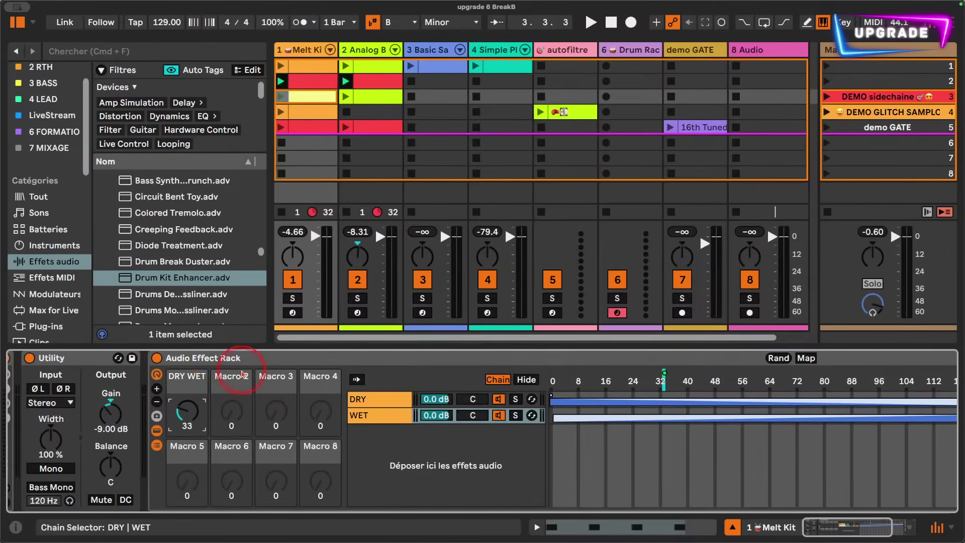
Colour the DRY WET macro red and remove the unused macros so that only this one remains
right_click(185, 380)
left_click(199, 322)
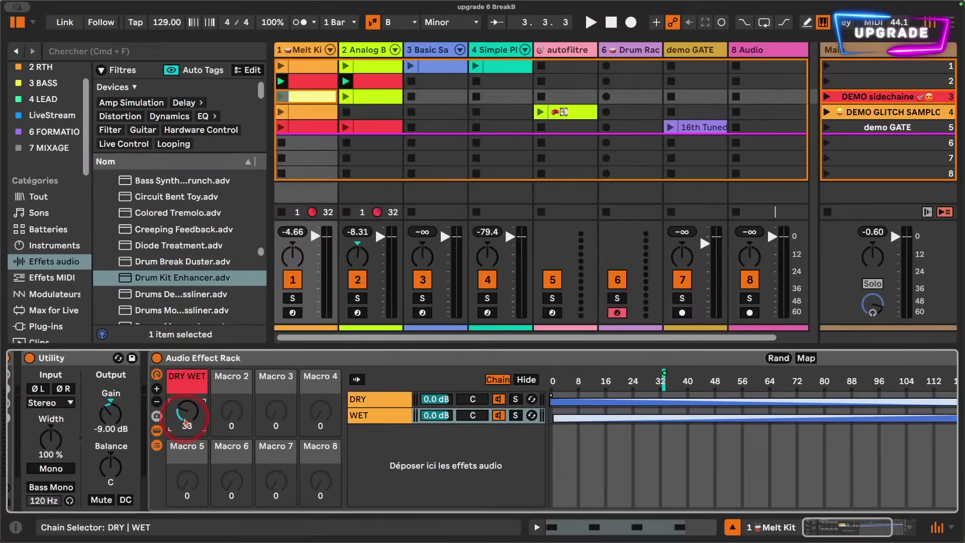
left_click(156, 403)
left_click(156, 403)
left_click(156, 402)
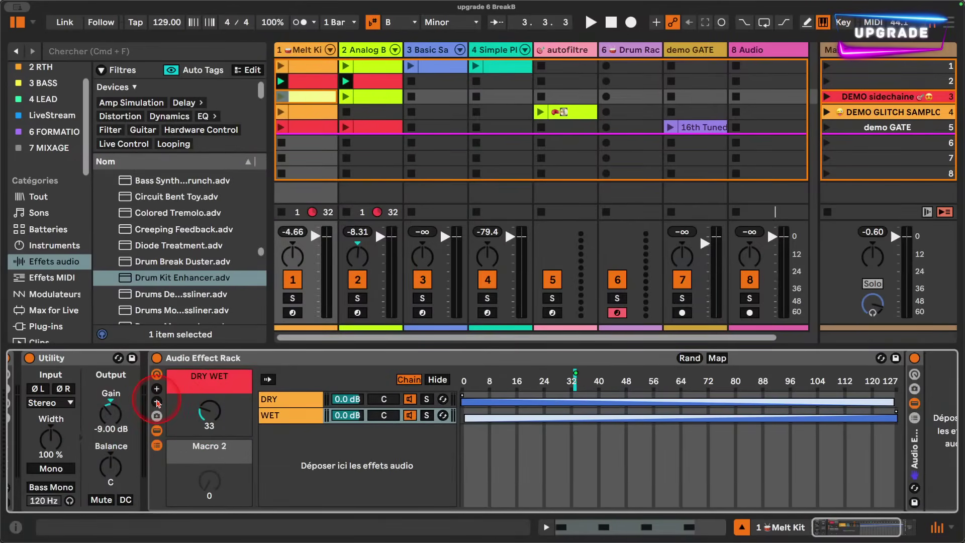
left_click(156, 403)
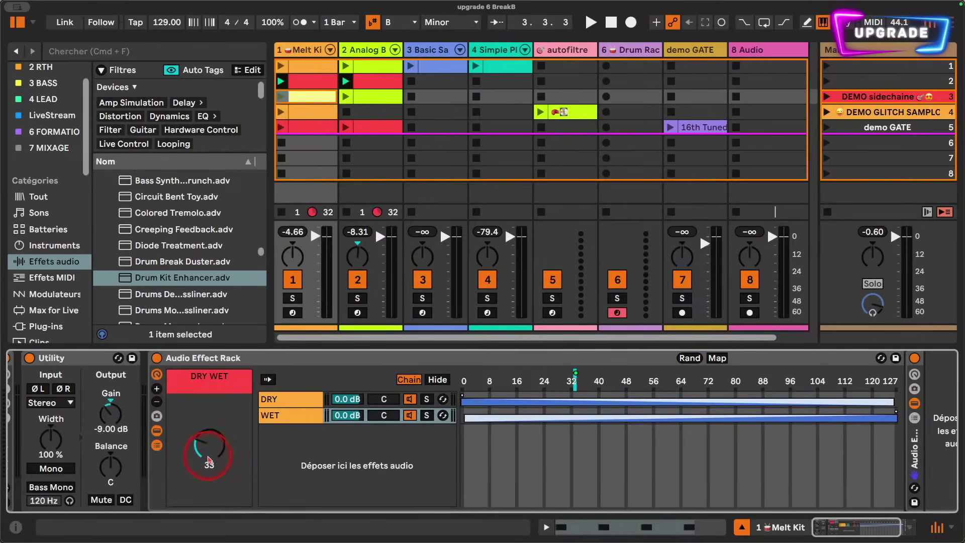
Play the set with track 2 muted and sweep the DRY WET macro from 0 to 127
left_click_drag(206, 453, 206, 487)
key("space")
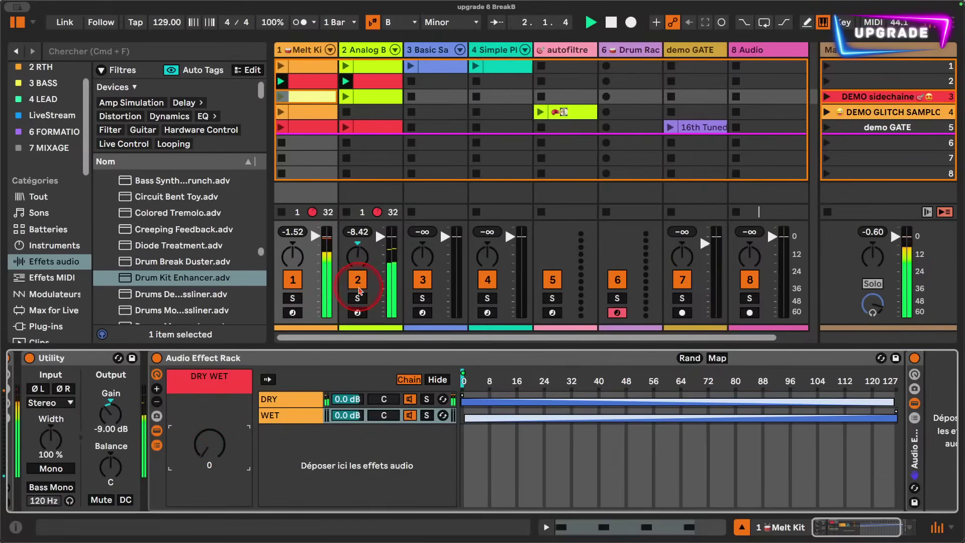
left_click_drag(208, 446, 208, 395)
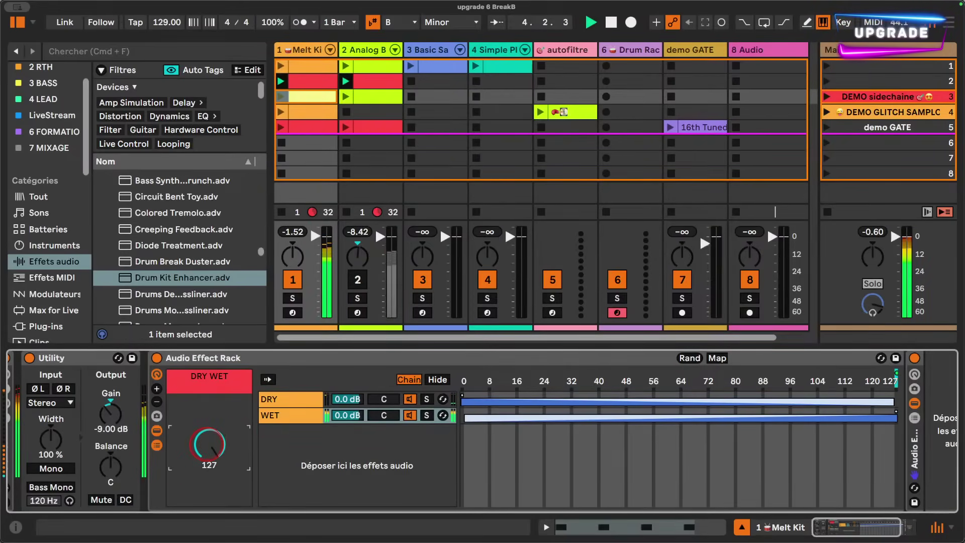
Stop playback and move the Drum Kit Enhancer from the DRY chain to the WET chain
left_click(311, 415)
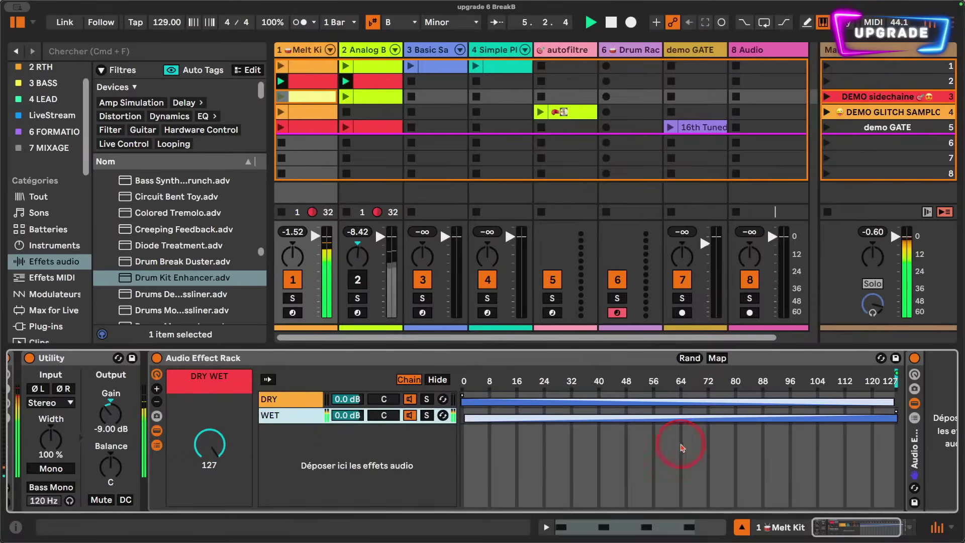
scroll(680, 446, "right", 4)
left_click(138, 415)
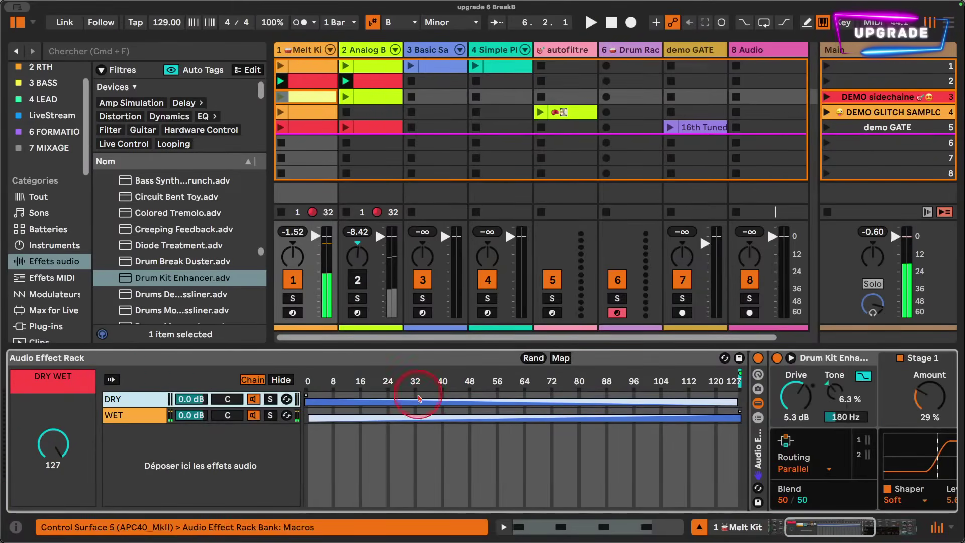
left_click_drag(829, 360, 779, 428)
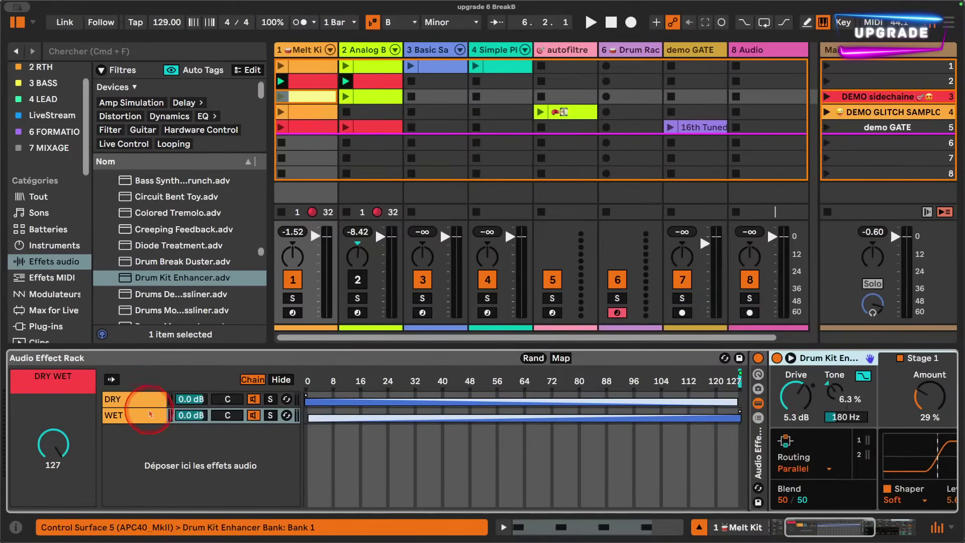
Audition the DRY WET macro from 50 down to 9 with the Drum Kit Enhancer's Drive raised to 18 dB
key("space")
left_click_drag(51, 443, 53, 467)
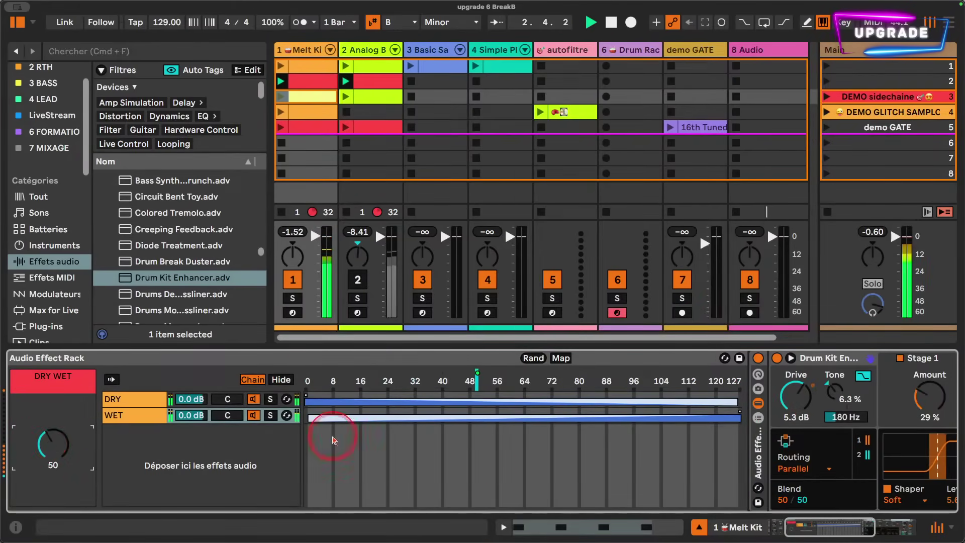
scroll(518, 435, "right", 8)
left_click_drag(374, 397, 374, 370)
scroll(356, 414, "left", 8)
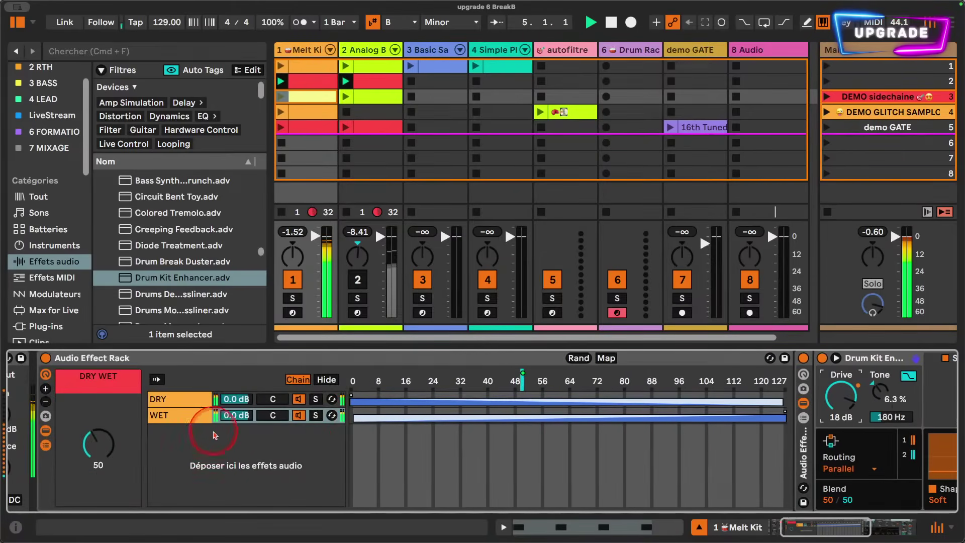
left_click_drag(130, 424, 130, 456)
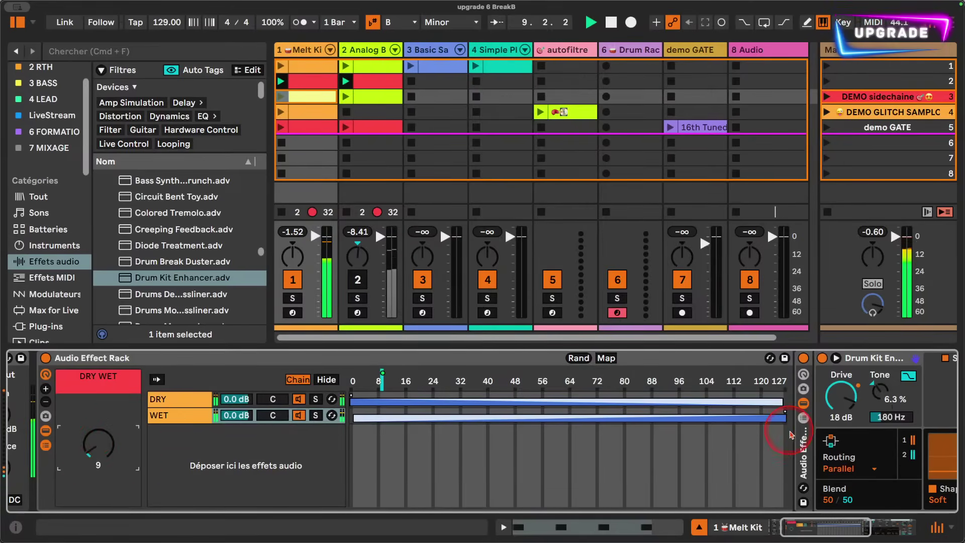
Stop playback and delete the Drum Kit Enhancer from the WET chain
scroll(789, 434, "right", 7)
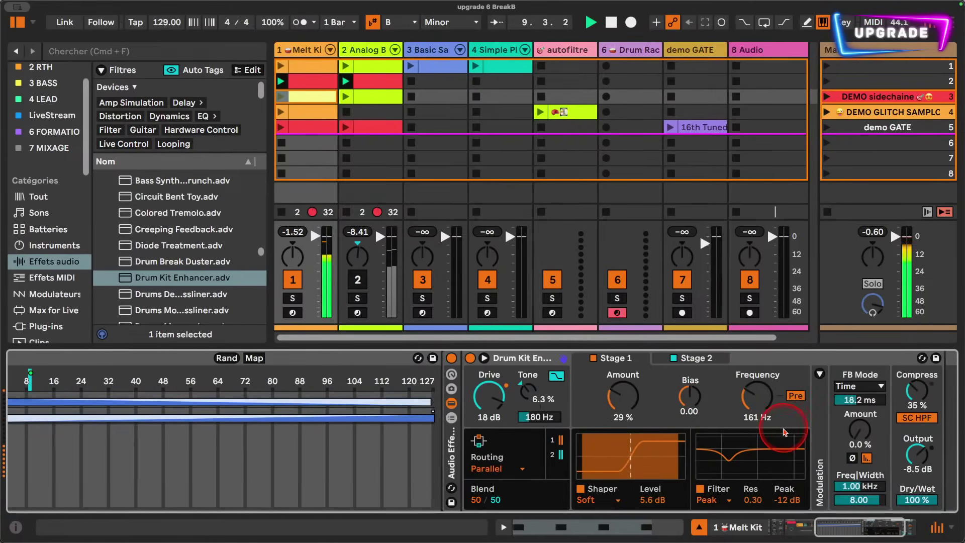
left_click(514, 359)
key("space")
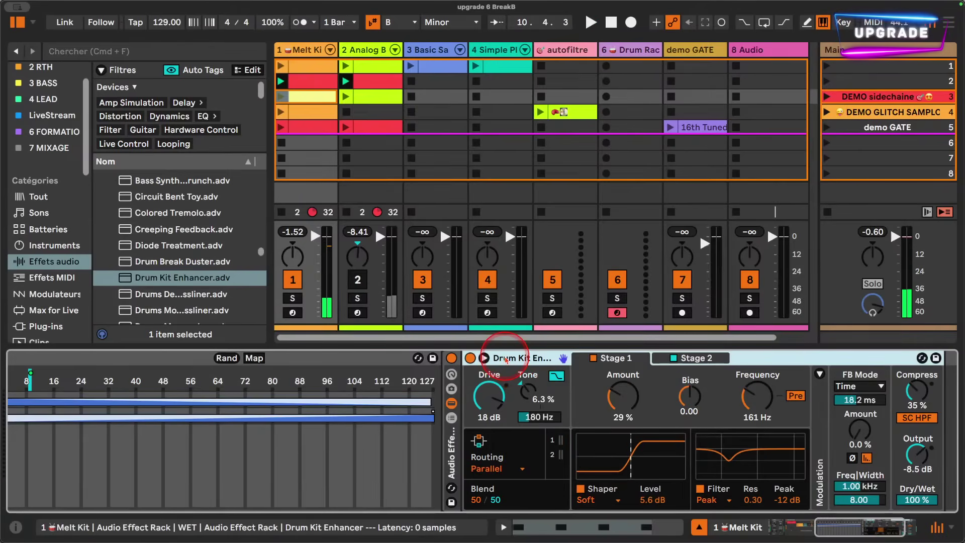
key("Delete")
scroll(464, 390, "left", 9)
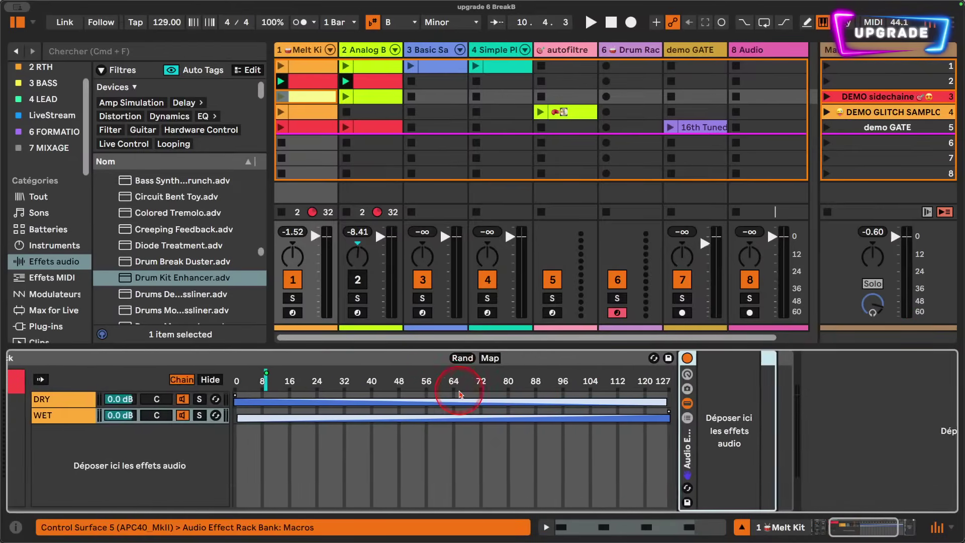
Hide the rack's chain zones and set the DRY WET macro to 0
left_click(302, 419)
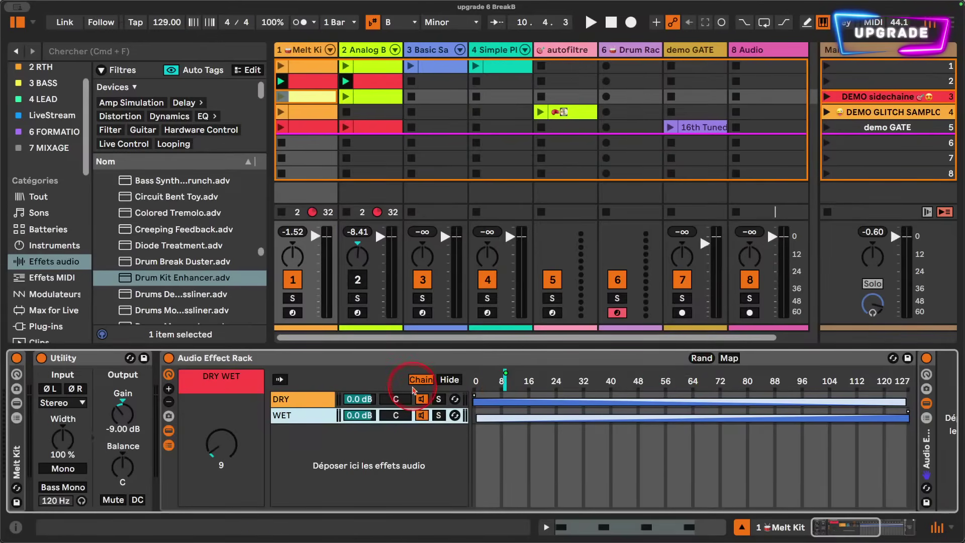
left_click(459, 382)
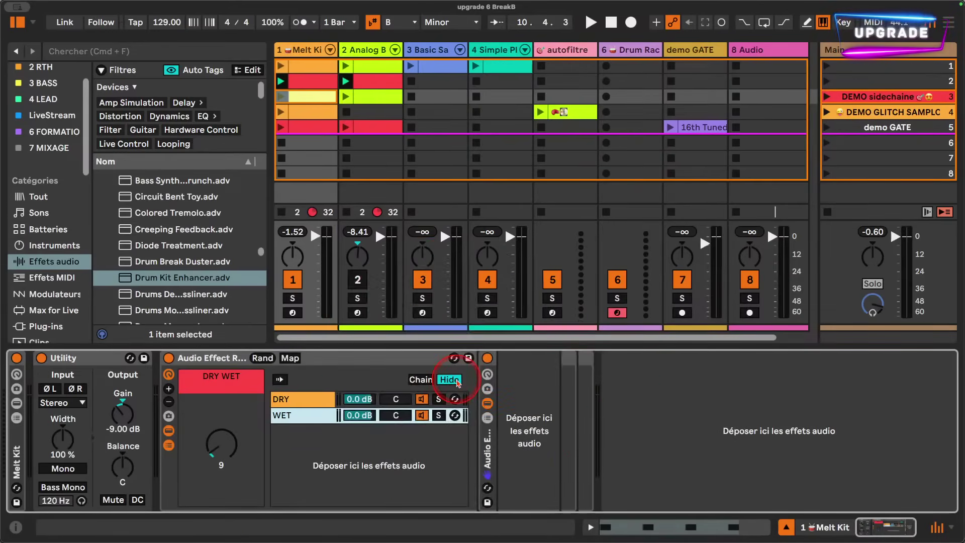
left_click_drag(220, 444, 219, 457)
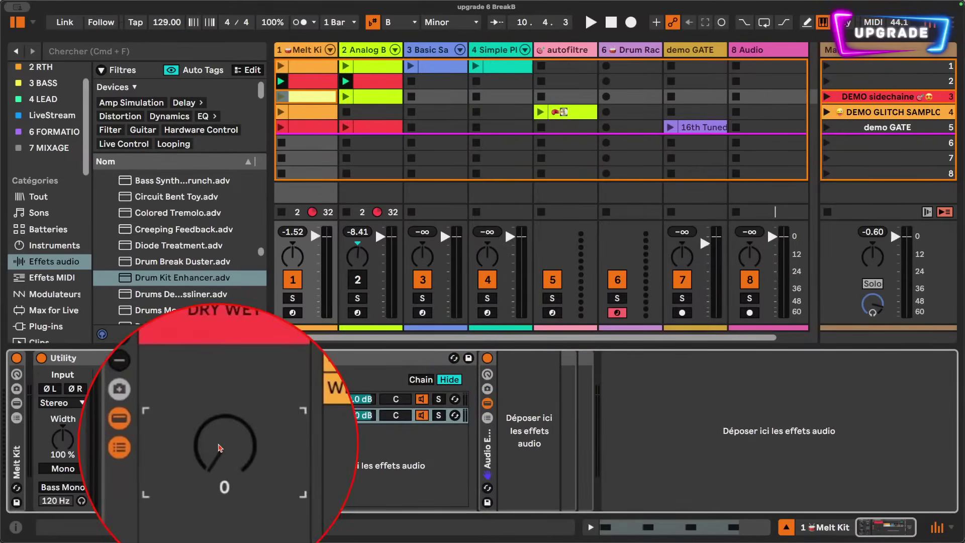
Save the Audio Effect Rack as a preset in the user library (Bibliothèque)
left_click(210, 359)
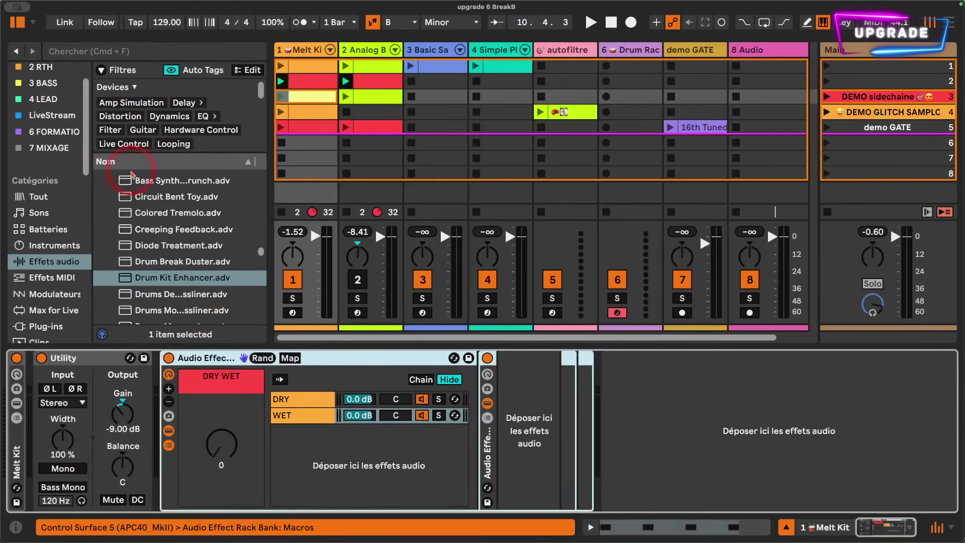
scroll(52, 274, "down", 8)
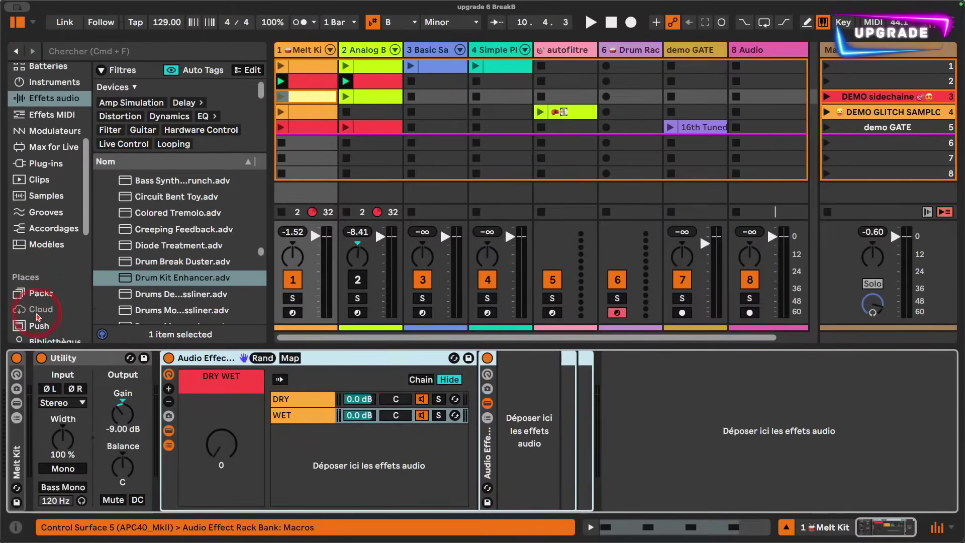
left_click(48, 296)
scroll(147, 269, "down", 10)
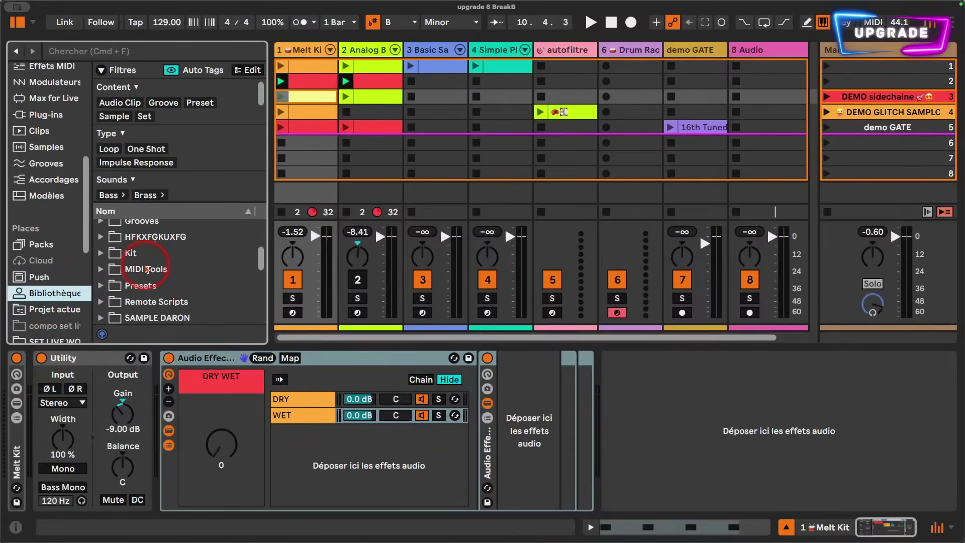
right_click(204, 358)
left_click(147, 245)
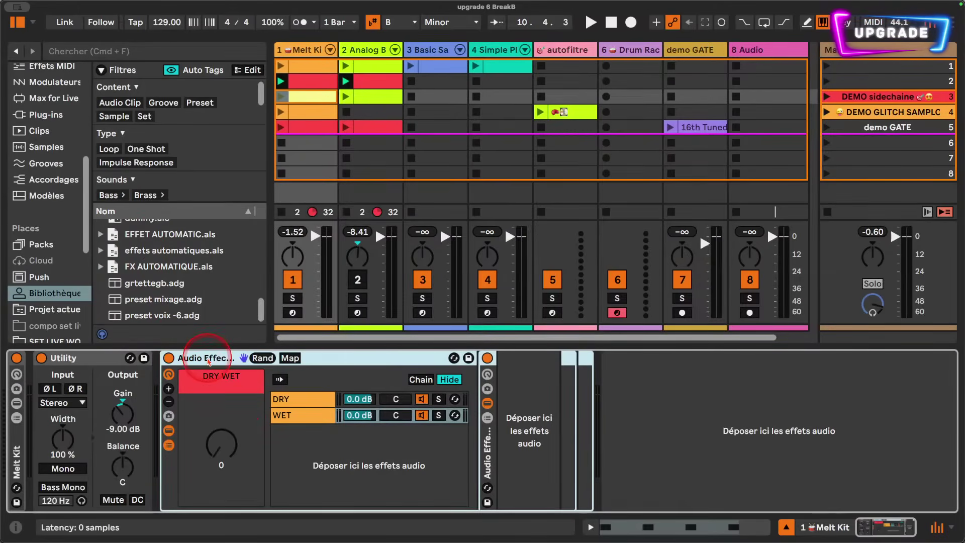
left_click_drag(206, 359, 164, 293)
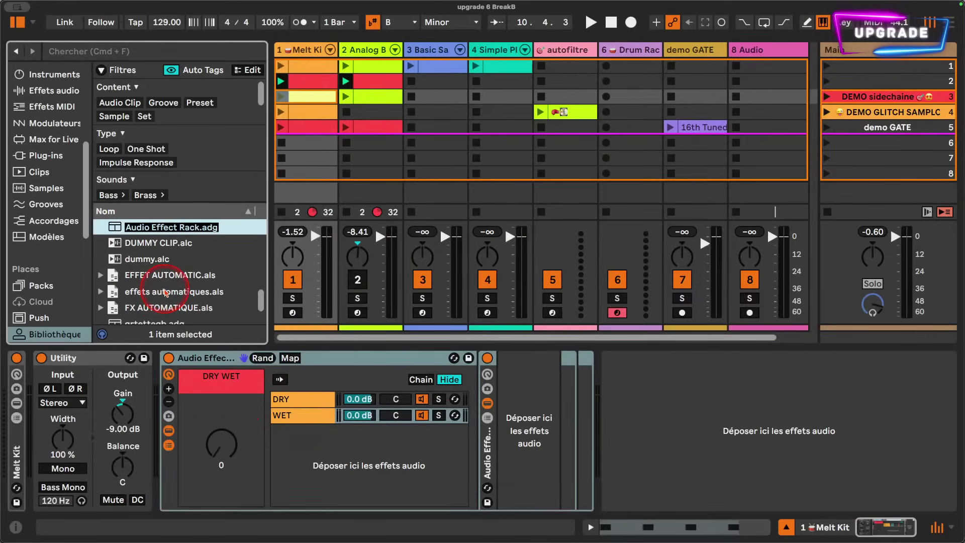
Name the saved rack preset Dry Wet universel
type("Dry")
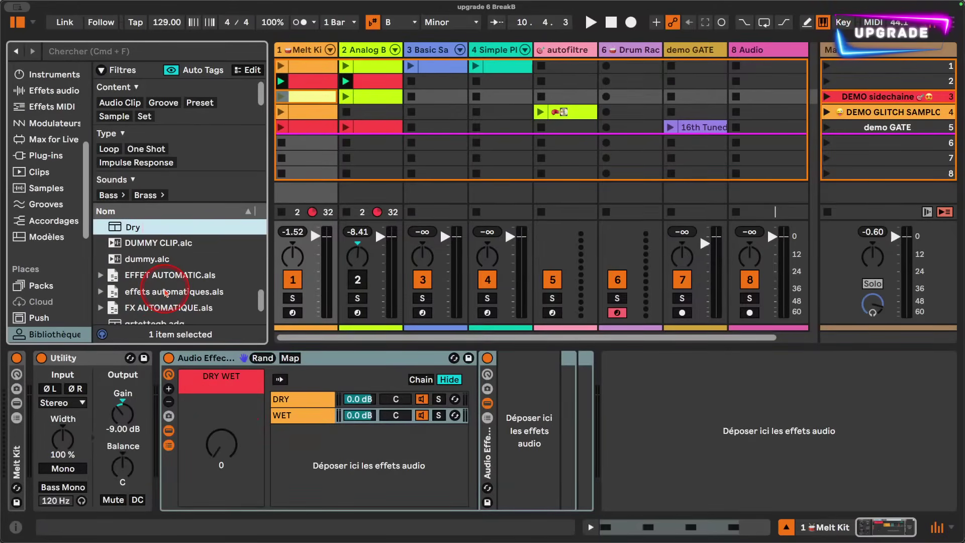
type(" Wet universel")
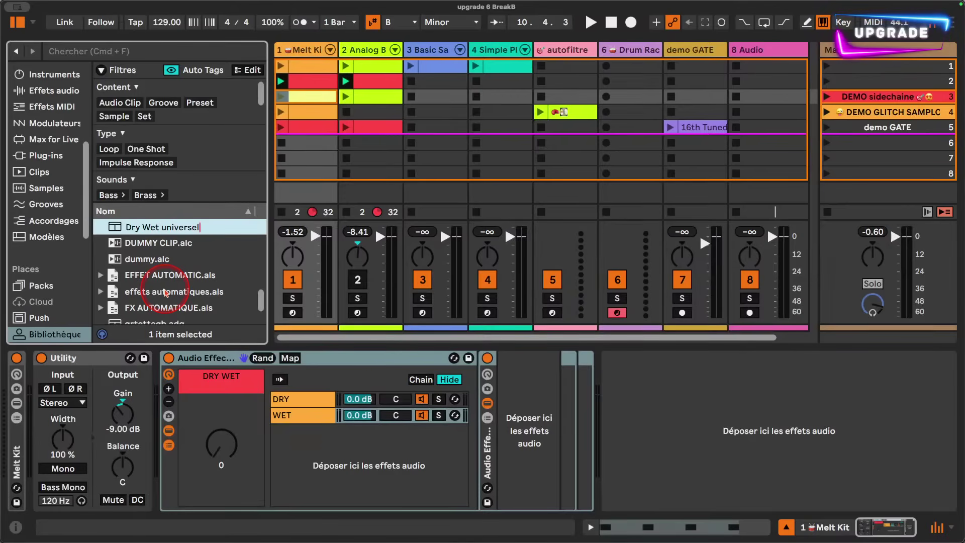
key("Return")
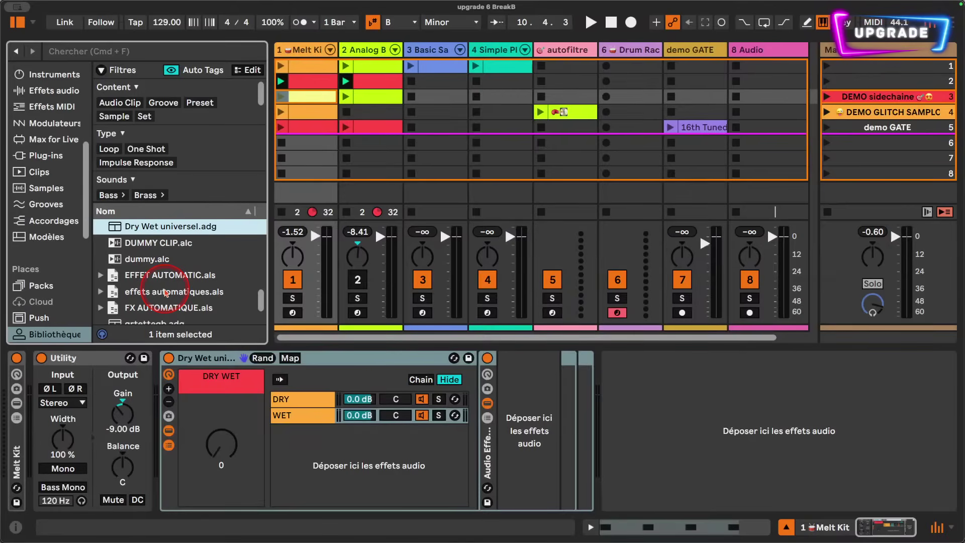
Inspect the effect areas of the rack's DRY and WET chains, ending with WET selected
left_click(299, 419)
left_click(315, 402)
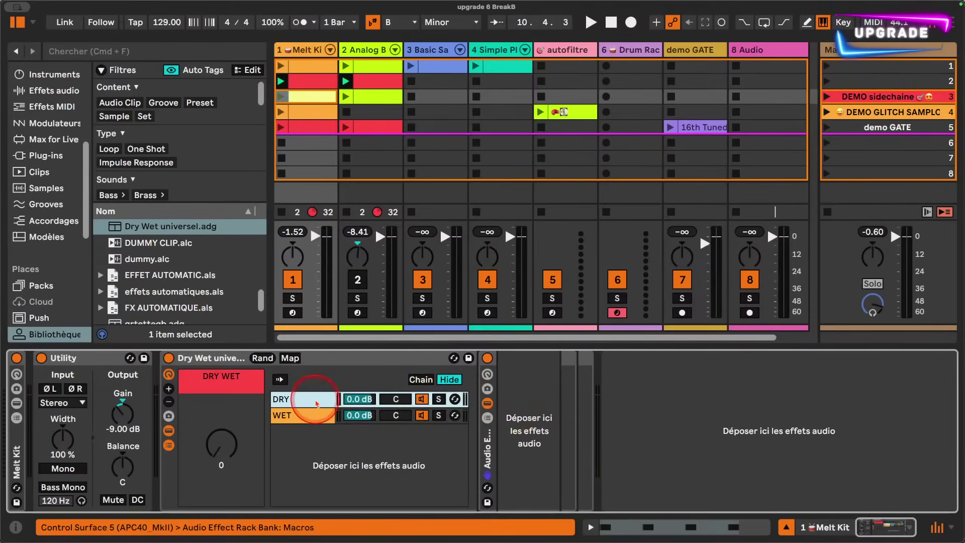
left_click(284, 416)
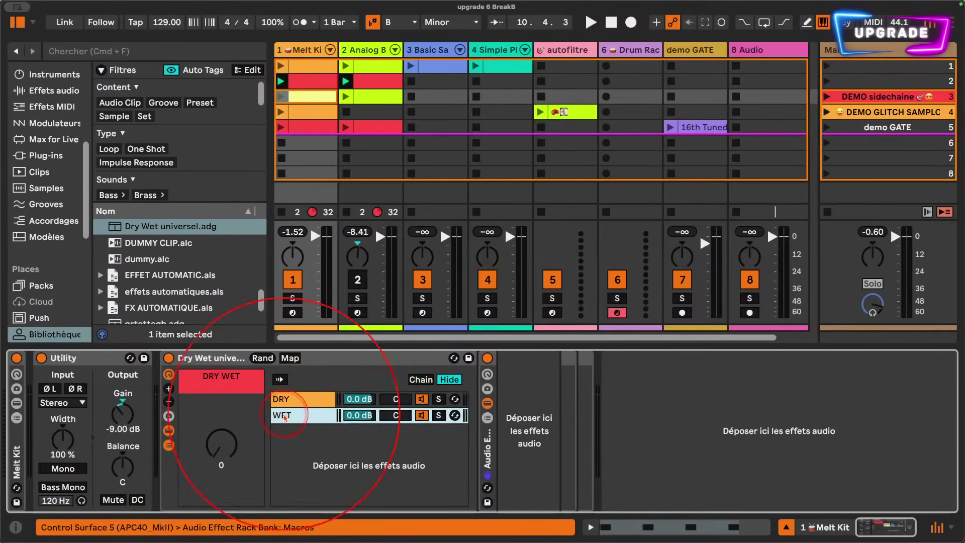
left_click(521, 431)
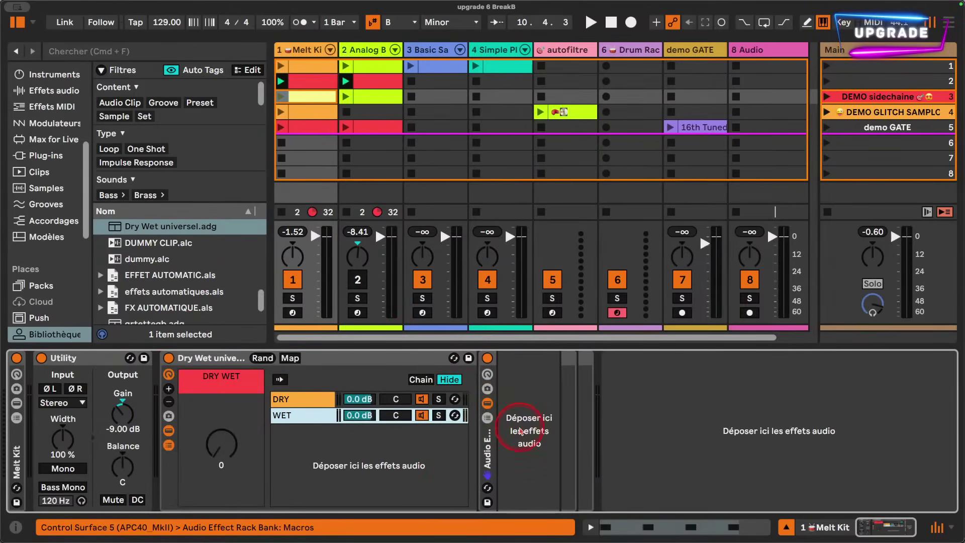